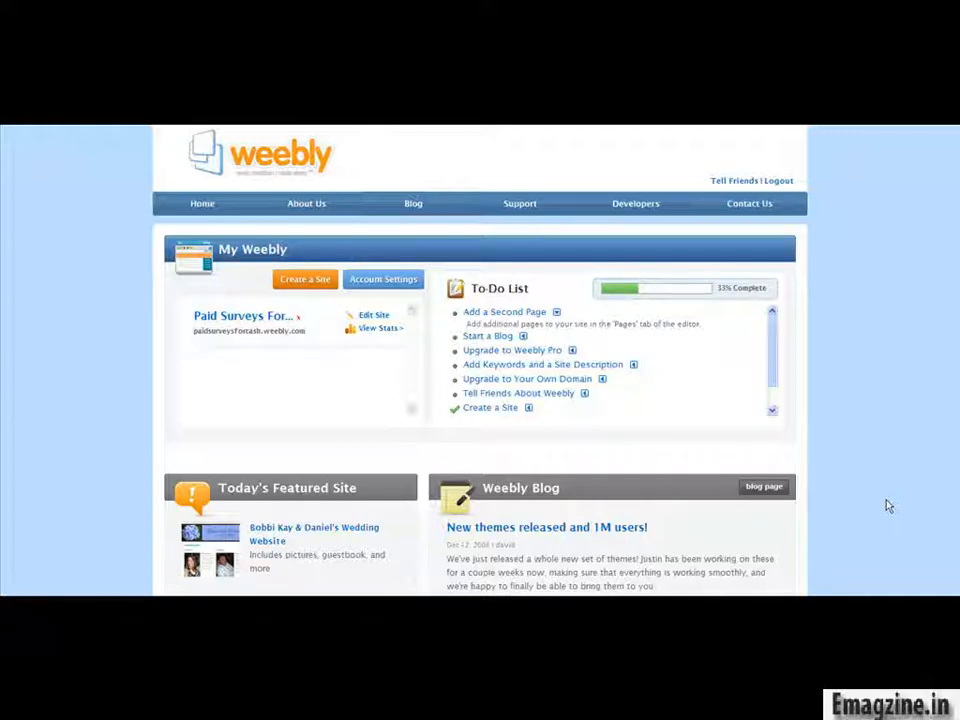
Step: Add a new blog to the site, name it "Paid Surveys for Cash Blog", and save the page settings
scroll(889, 506, down, 1)
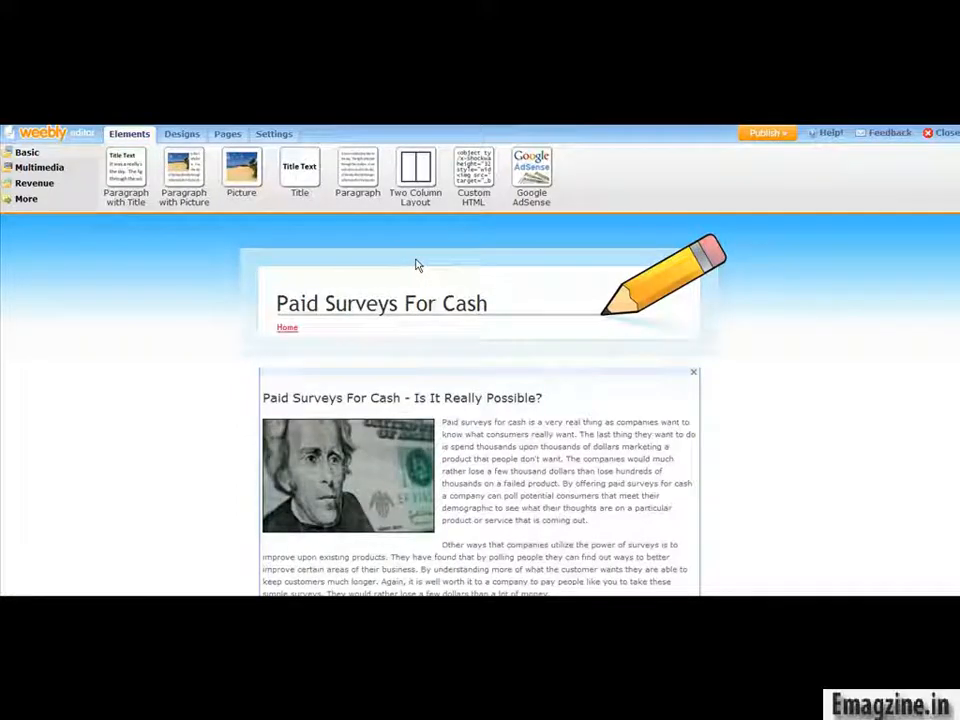
click(226, 134)
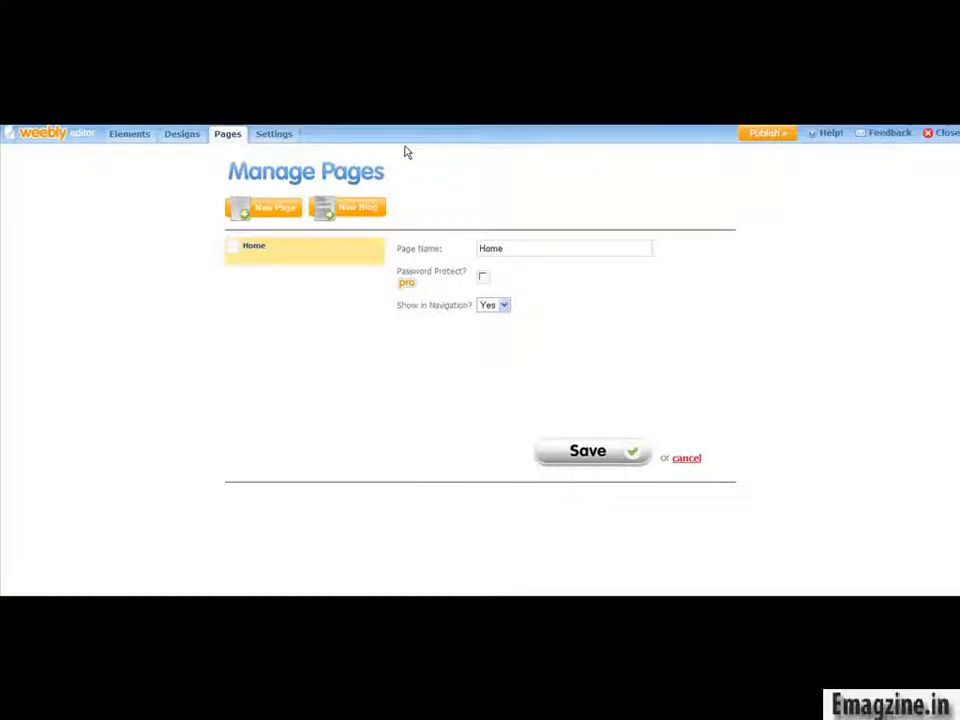
click(361, 211)
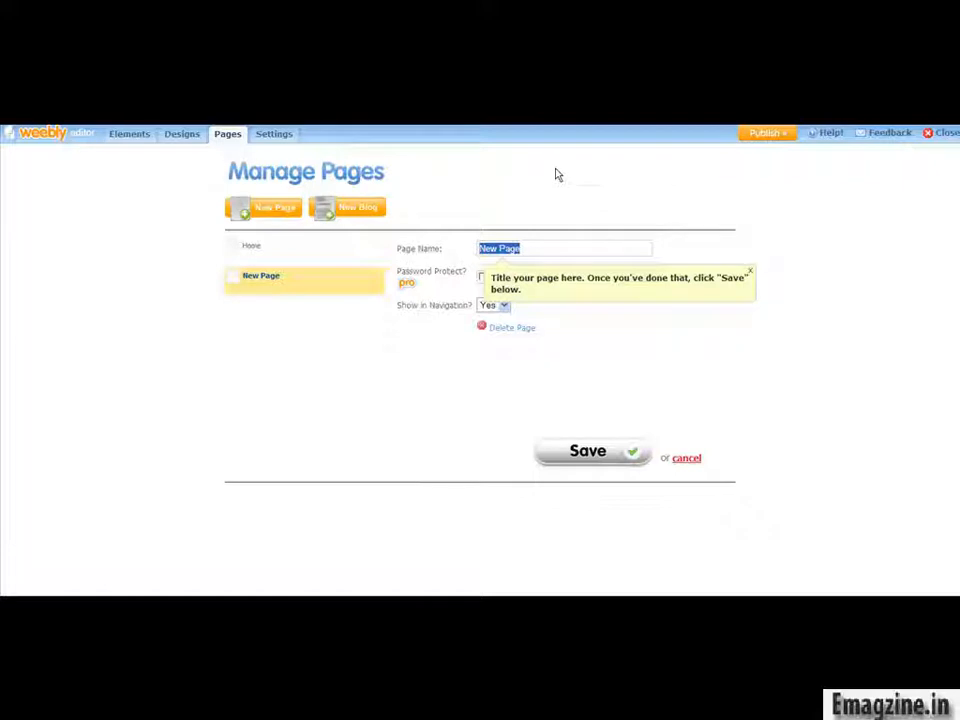
text(P)
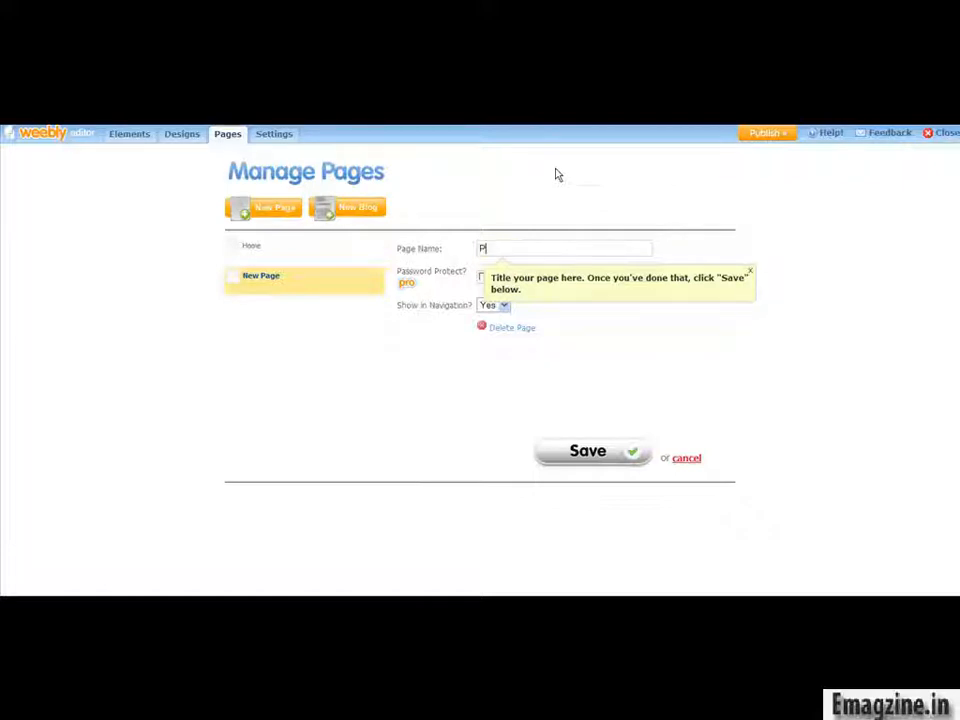
text(aid Surveys for Cash Blog)
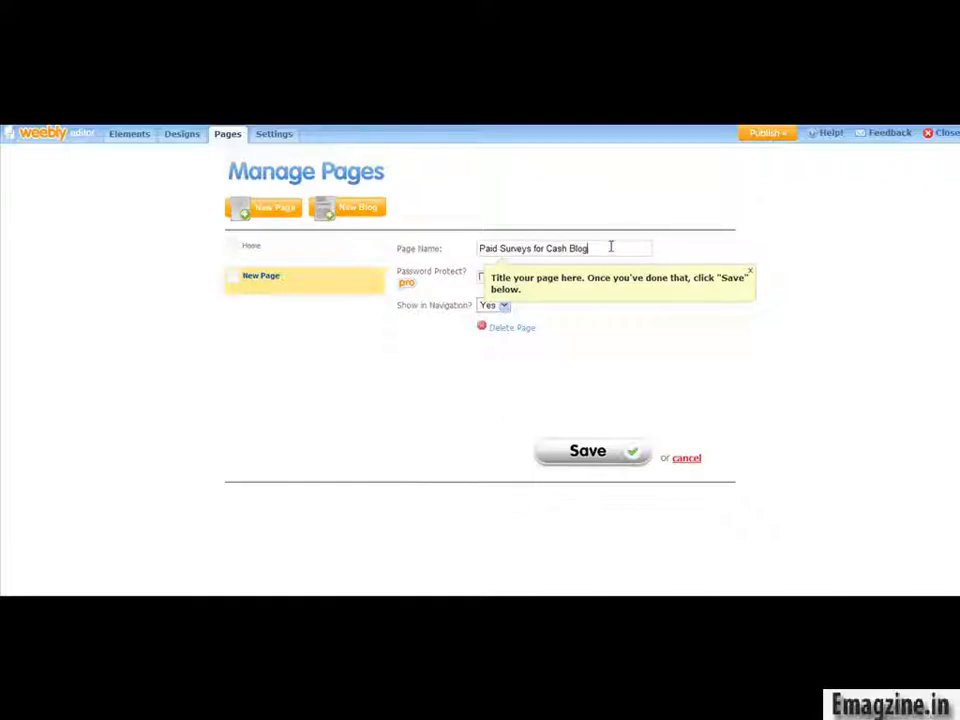
click(702, 245)
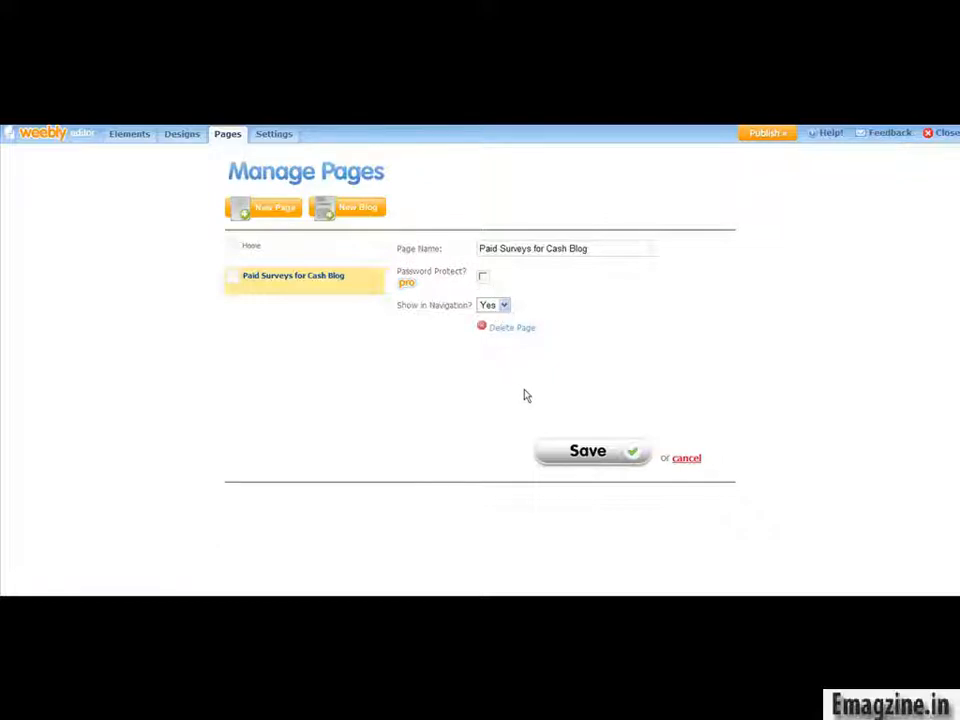
click(583, 455)
Step: Open the Paid Surveys for Cash Blog page for editing and delete its default "First Post!" entry
click(127, 134)
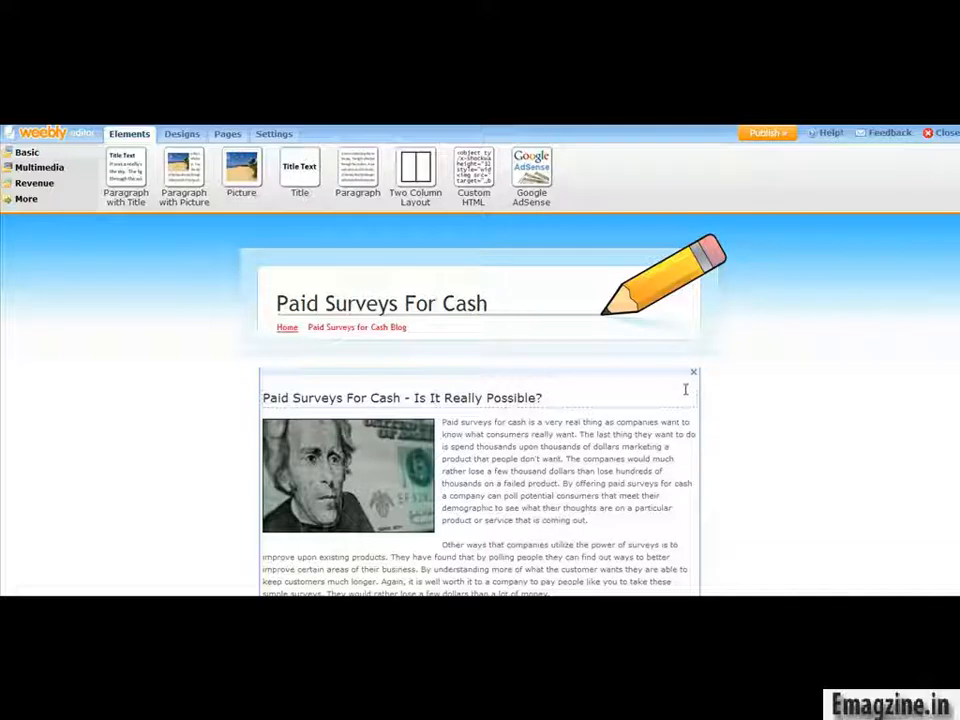
click(378, 328)
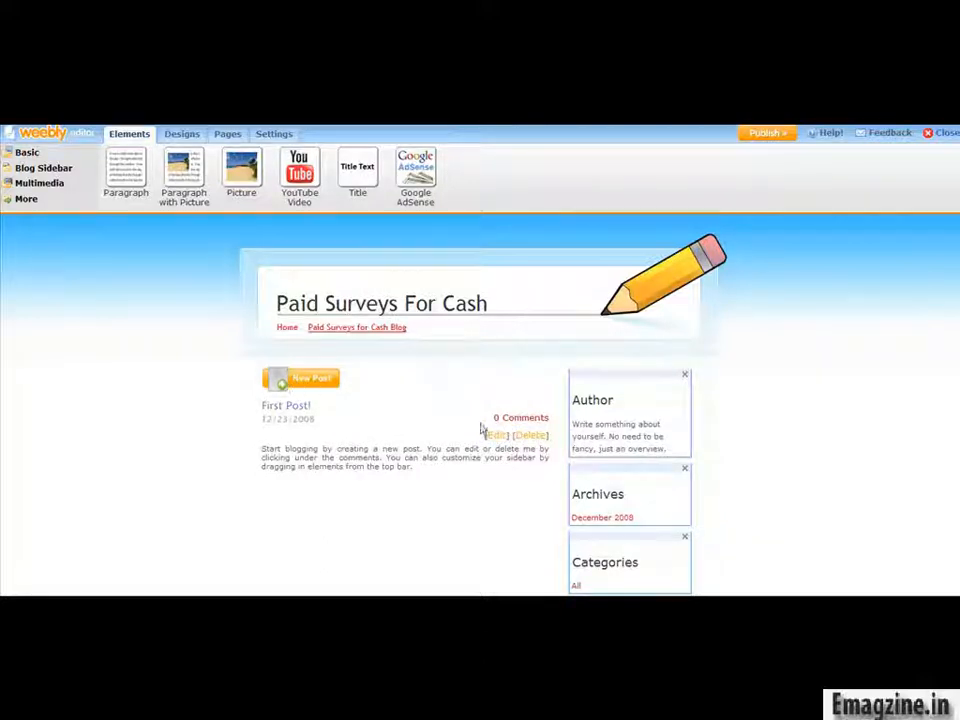
click(530, 436)
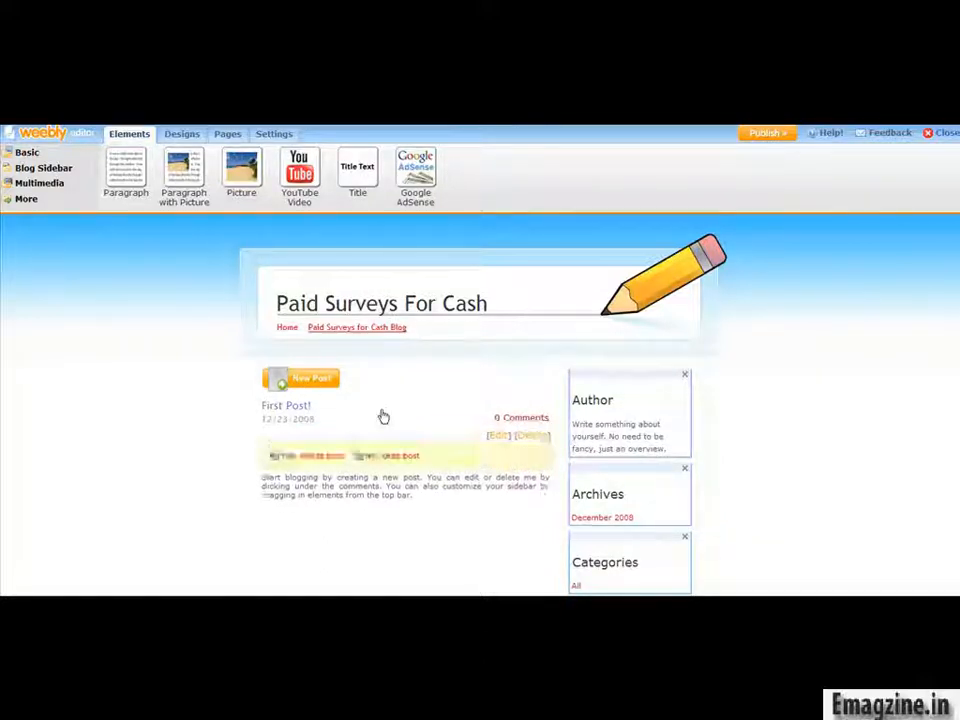
click(318, 474)
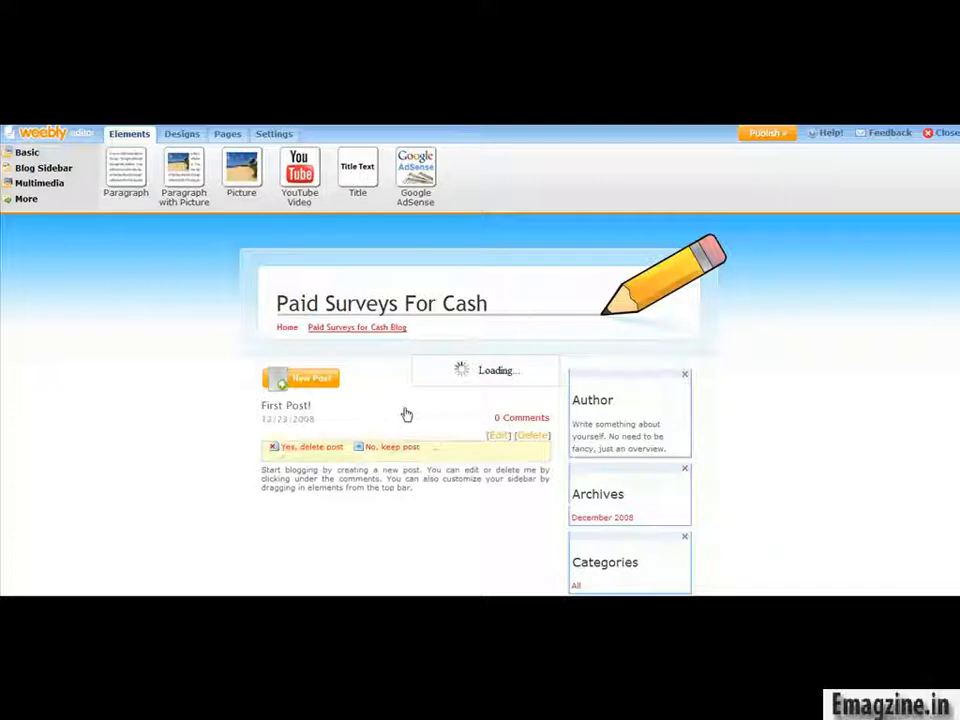
Step: Create a new blog post titled "Make Money Online Taking Surveys - Discover How You Can Start Today", copied from the article-2 Notepad file
click(305, 385)
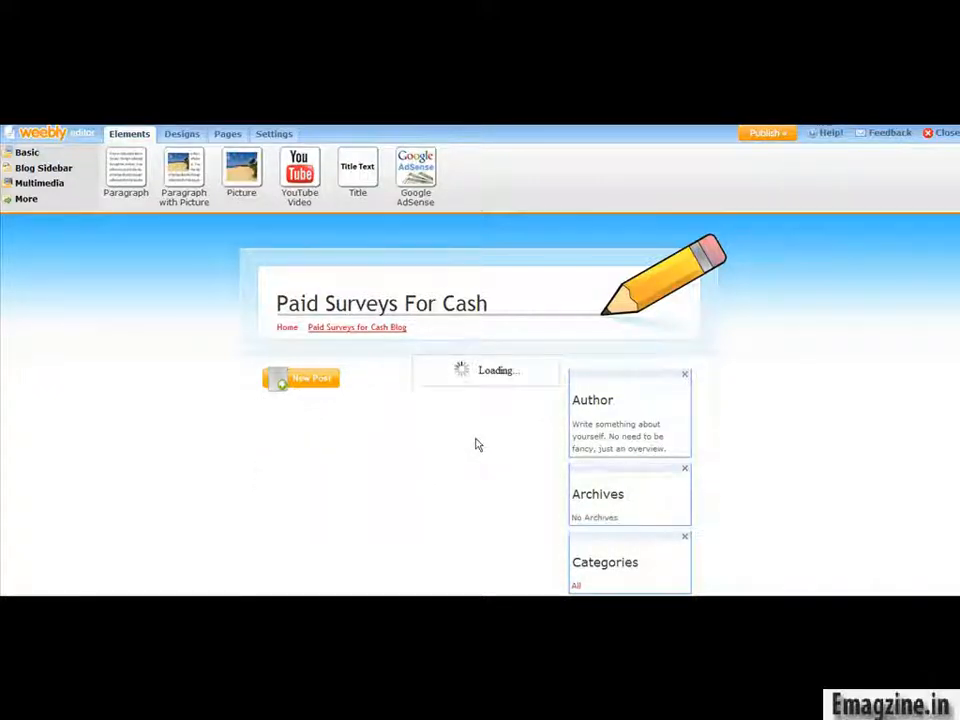
click(700, 595)
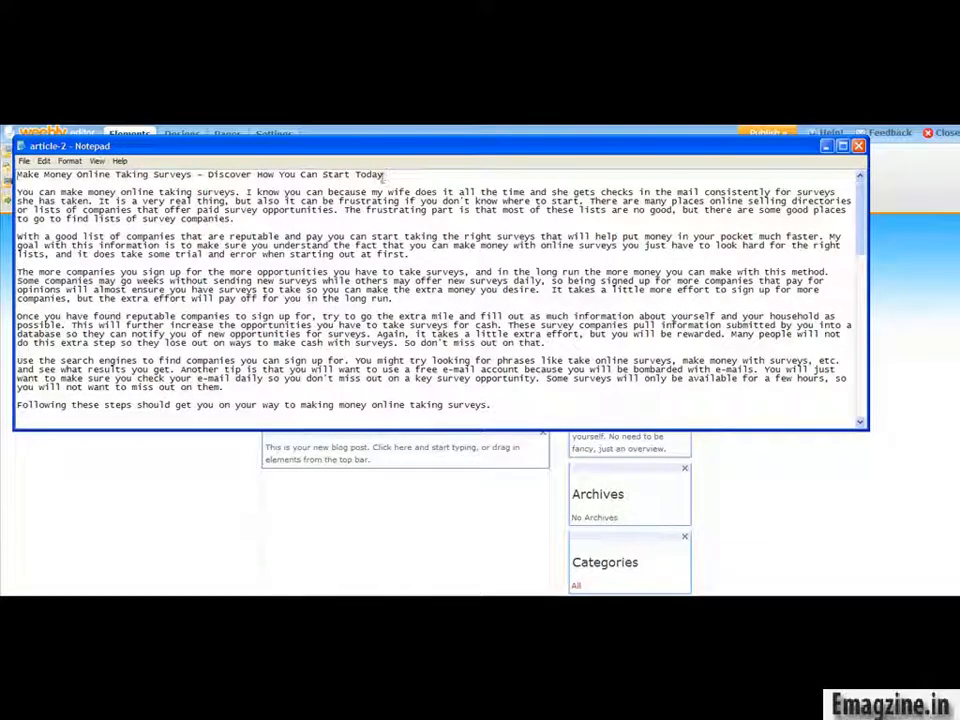
drag(401, 174, 14, 175)
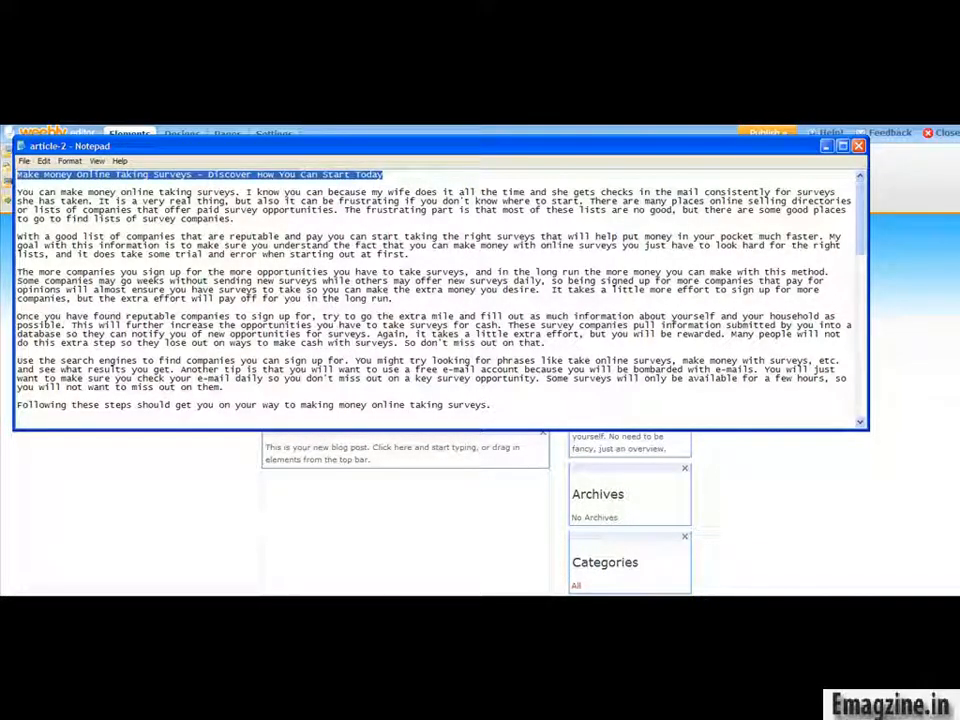
click(826, 147)
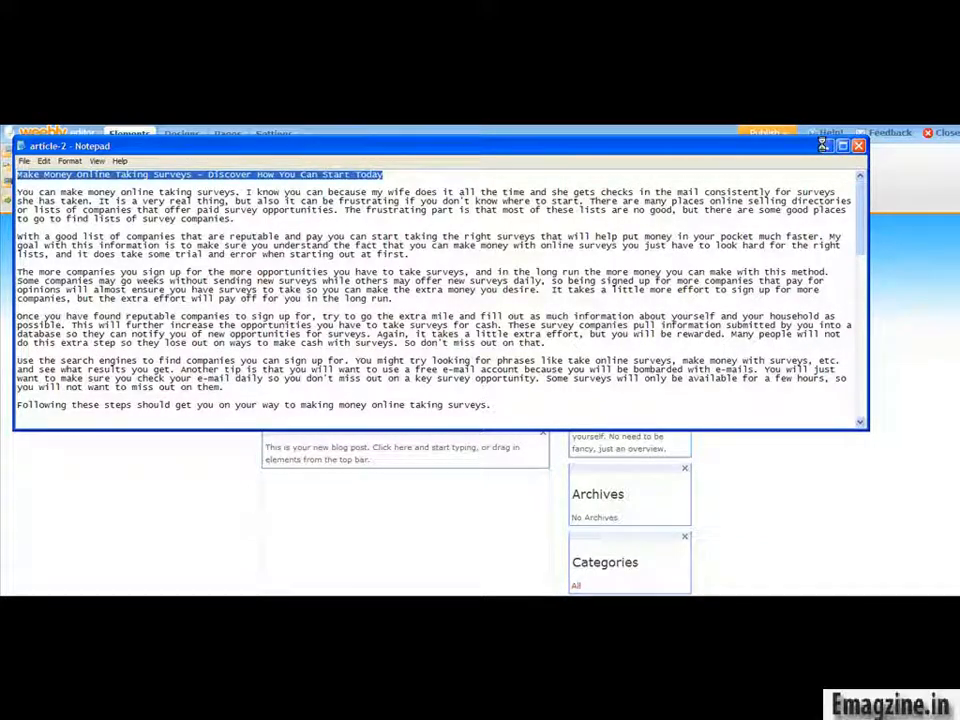
click(401, 394)
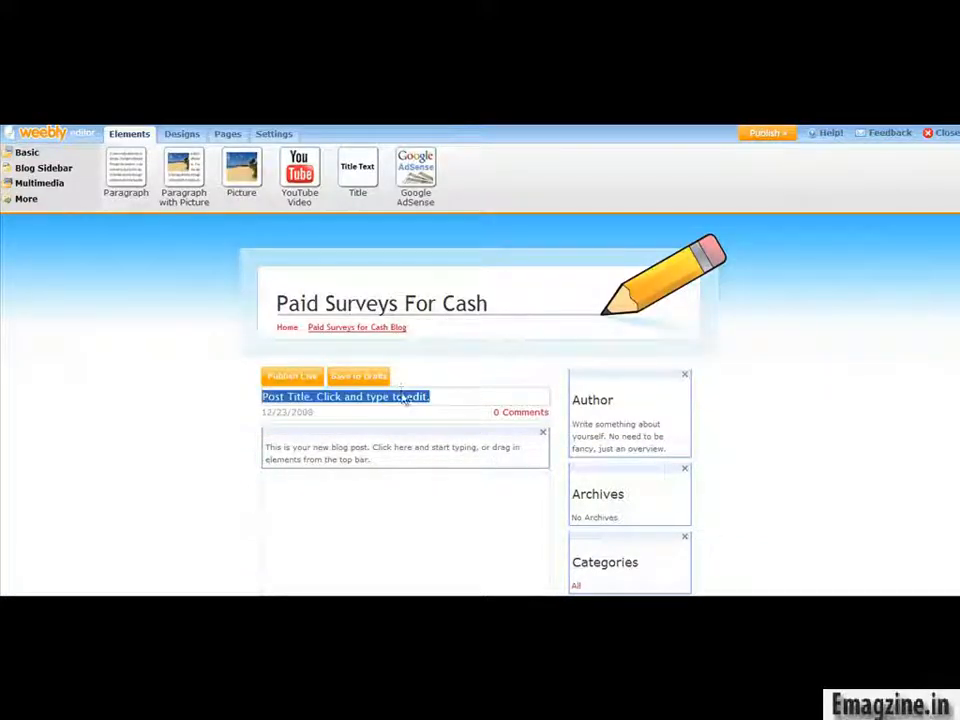
key(ctrl+v)
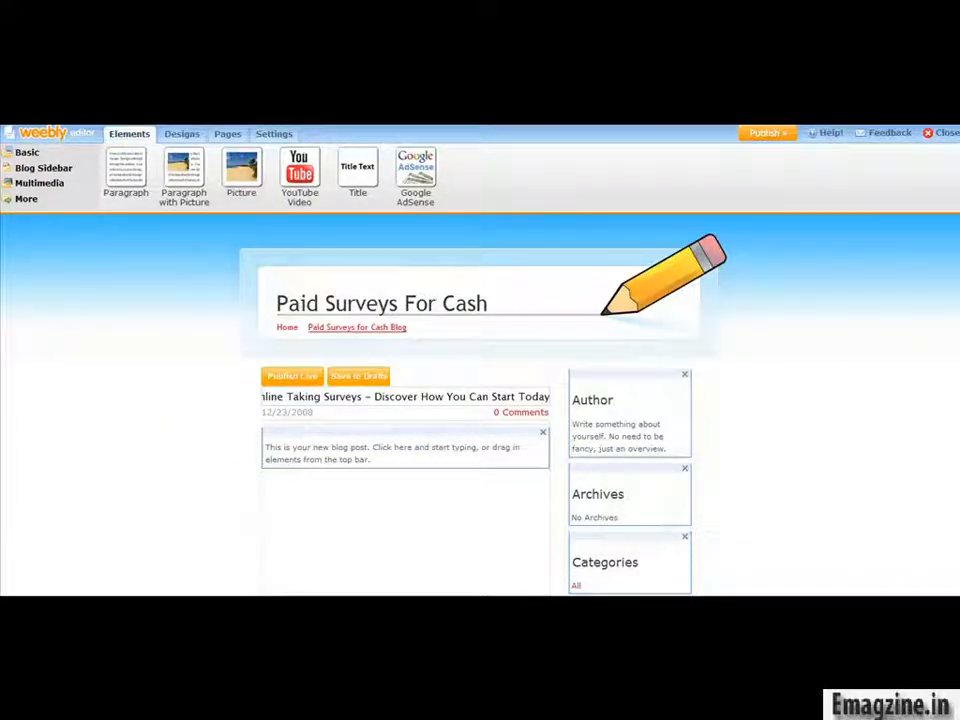
Step: Copy all body paragraphs of article-2 from Notepad and replace the blog post's placeholder text with them
click(694, 604)
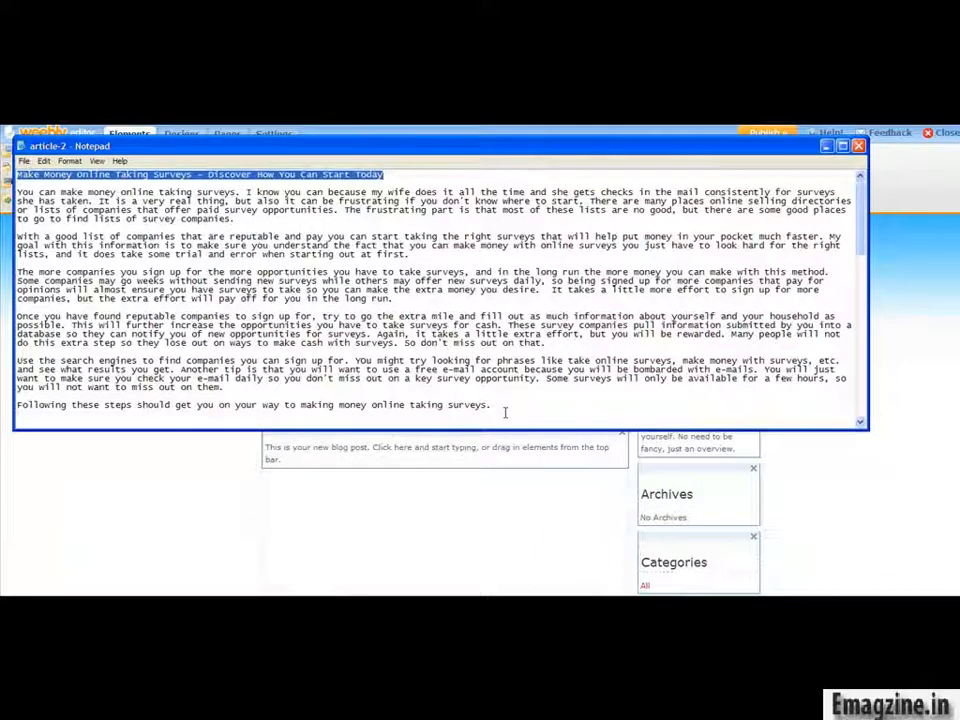
drag(500, 406, 16, 191)
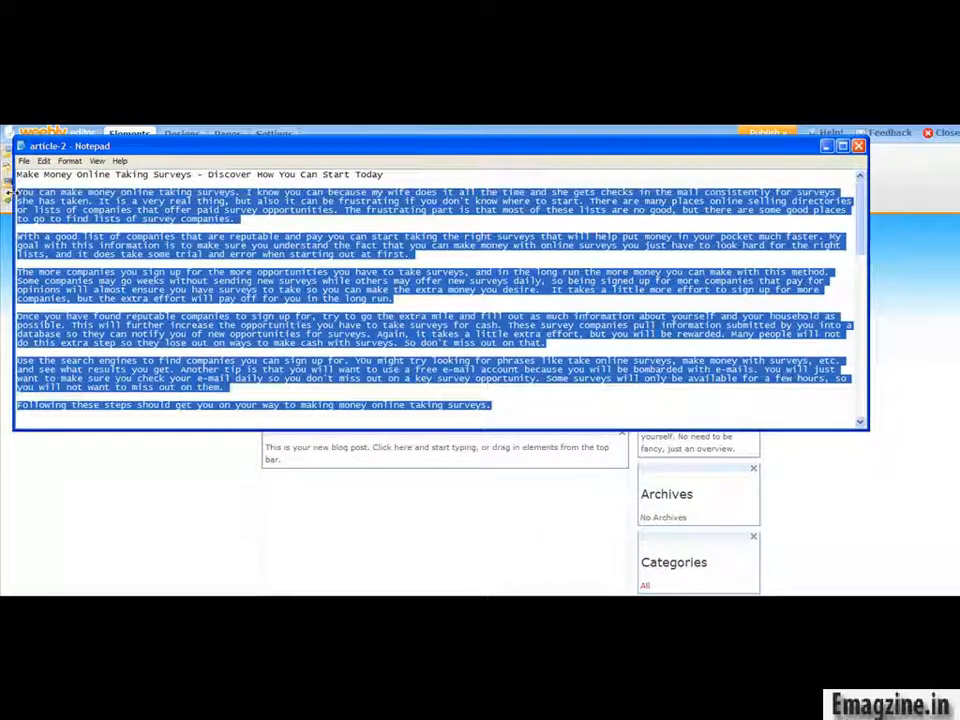
click(123, 477)
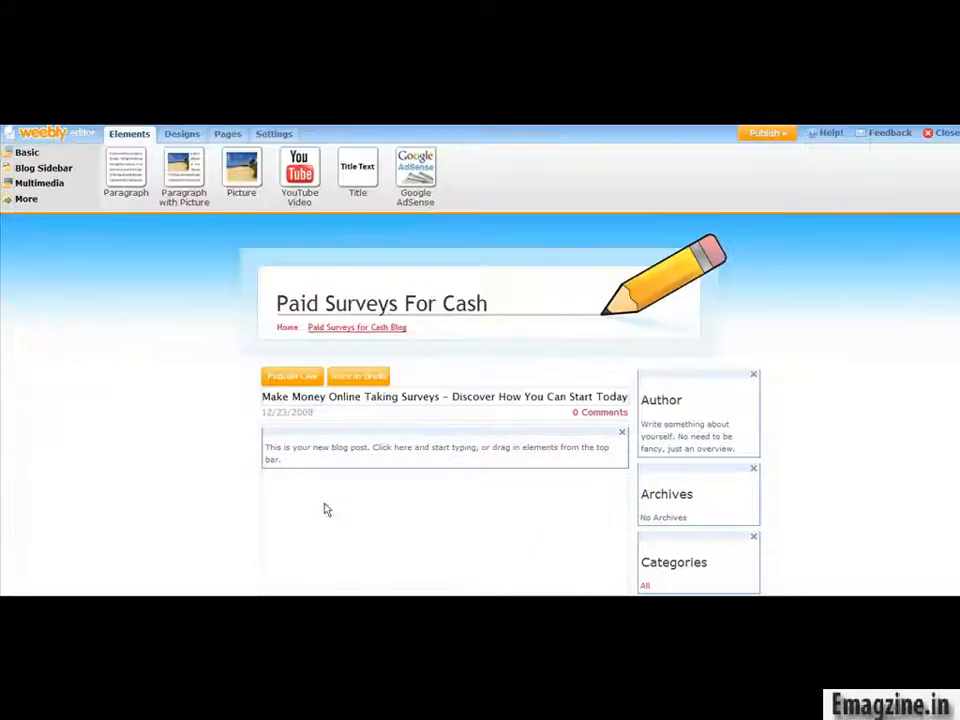
click(318, 450)
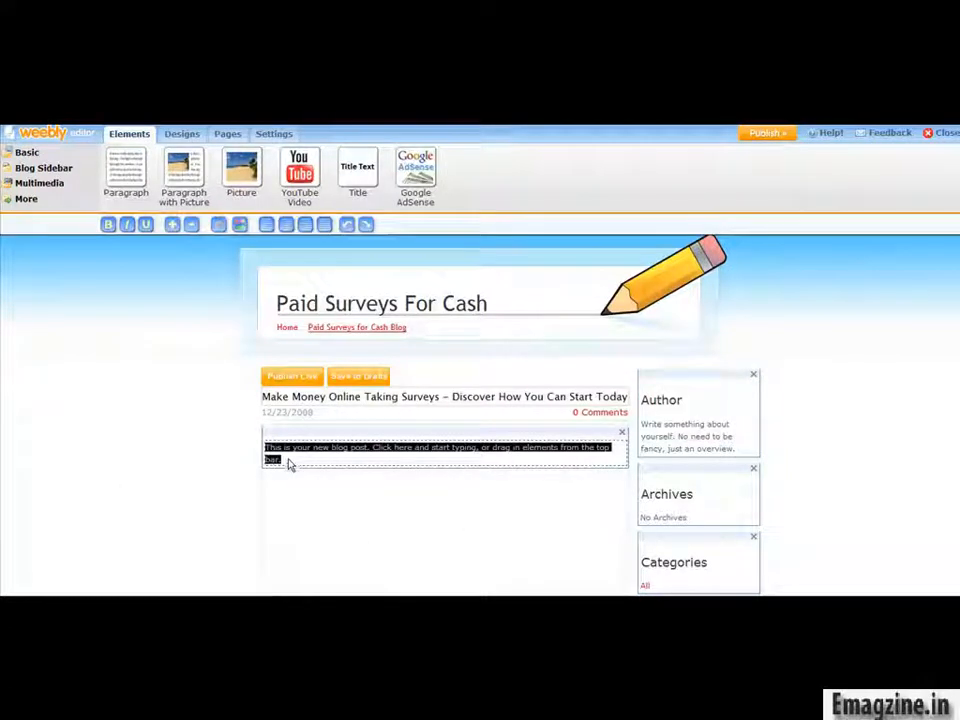
key(ctrl+v)
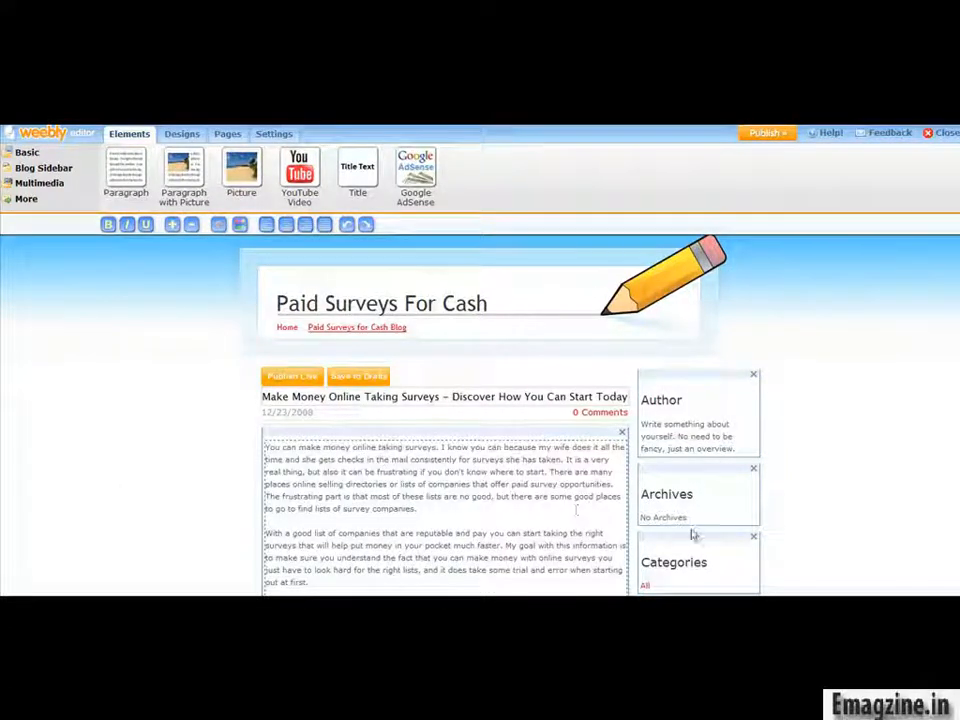
Step: Review the pasted article in the blog post from beginning to end
scroll(956, 437, down, 5)
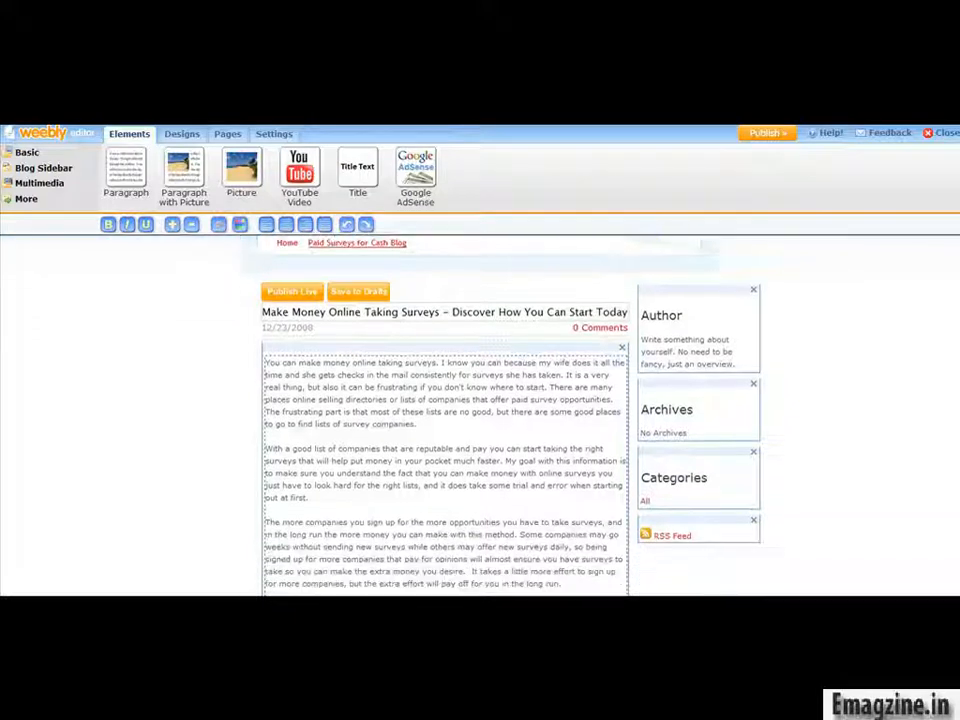
scroll(956, 437, down, 3)
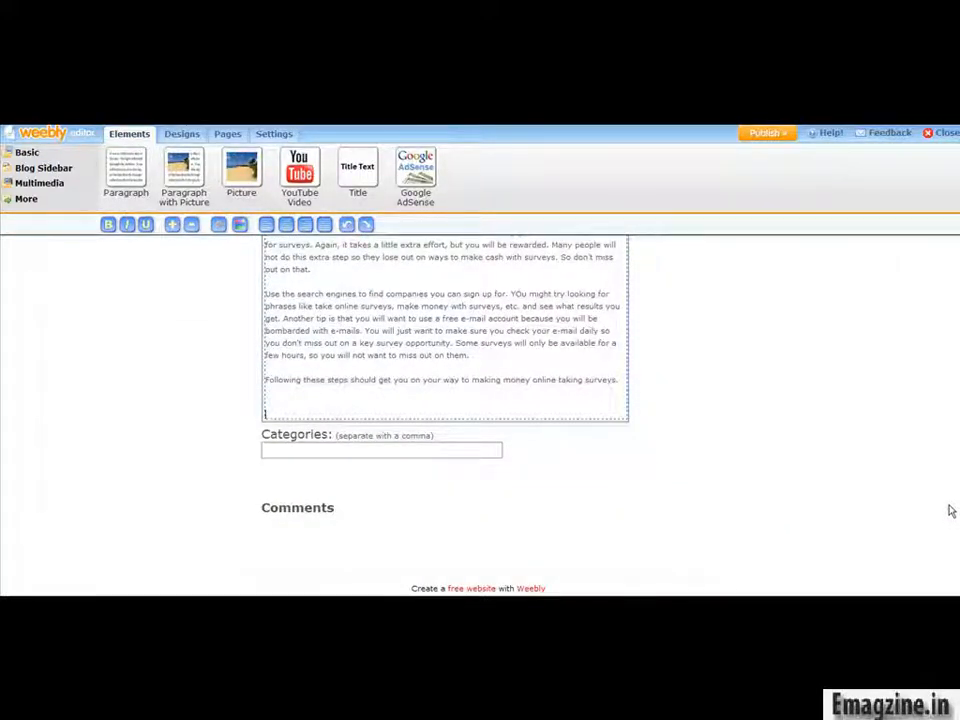
scroll(951, 426, up, 4)
scroll(948, 405, up, 2)
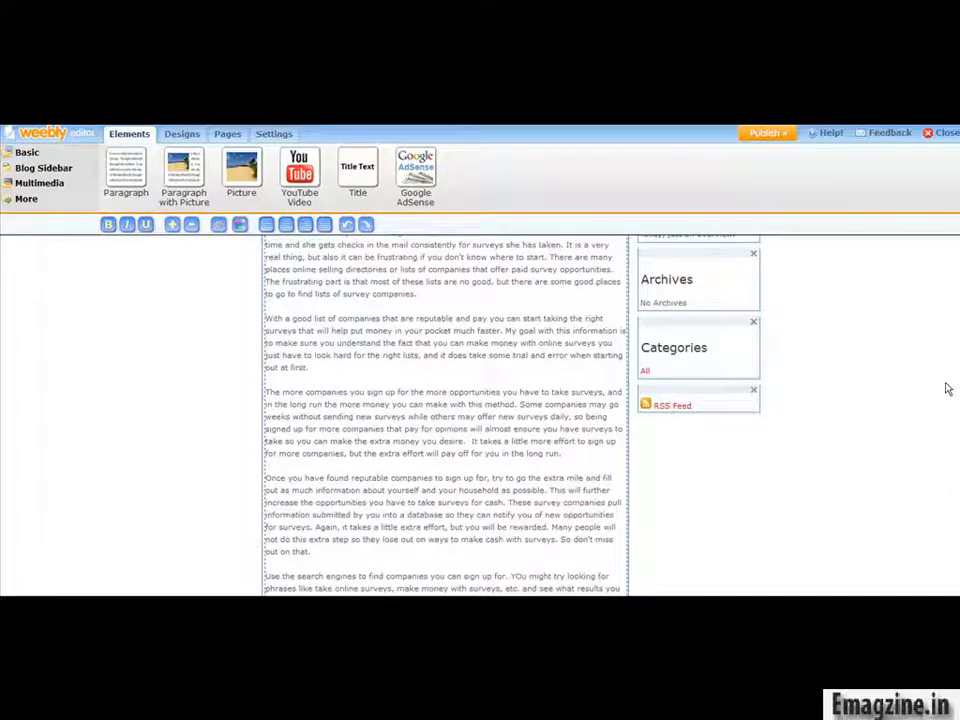
scroll(942, 355, up, 3)
scroll(932, 330, up, 1)
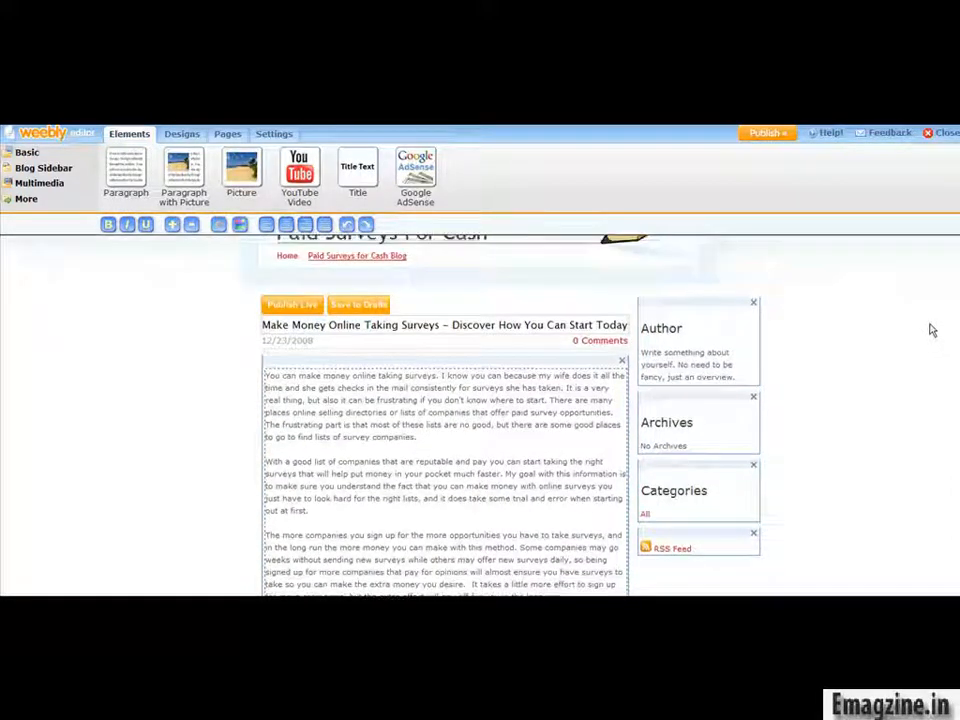
scroll(930, 322, up, 1)
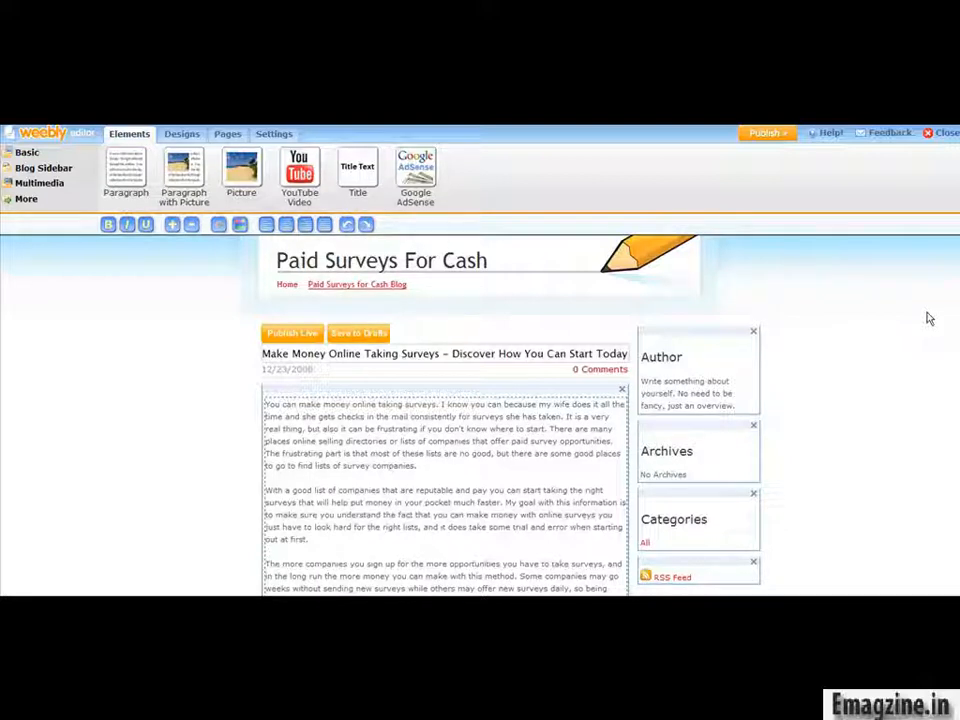
Step: Insert the line "Discover How To Truly Get Paid for Taking Online Surveys Click Here" after the post's first paragraph
click(440, 465)
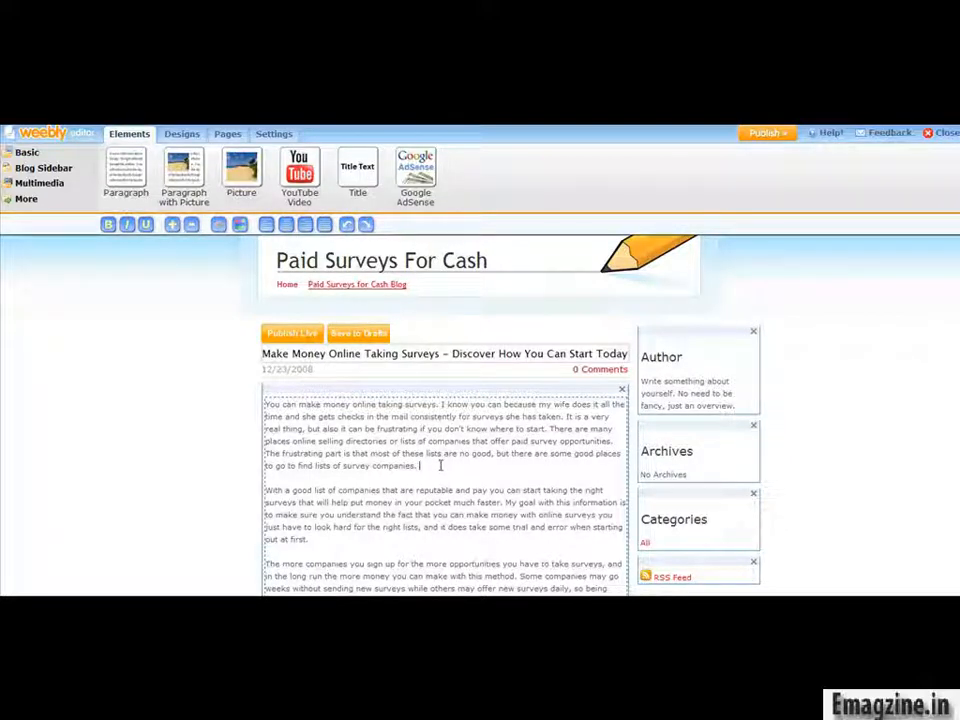
key(Return)
key(Return)
text(Discover How To Truly Get Paid)
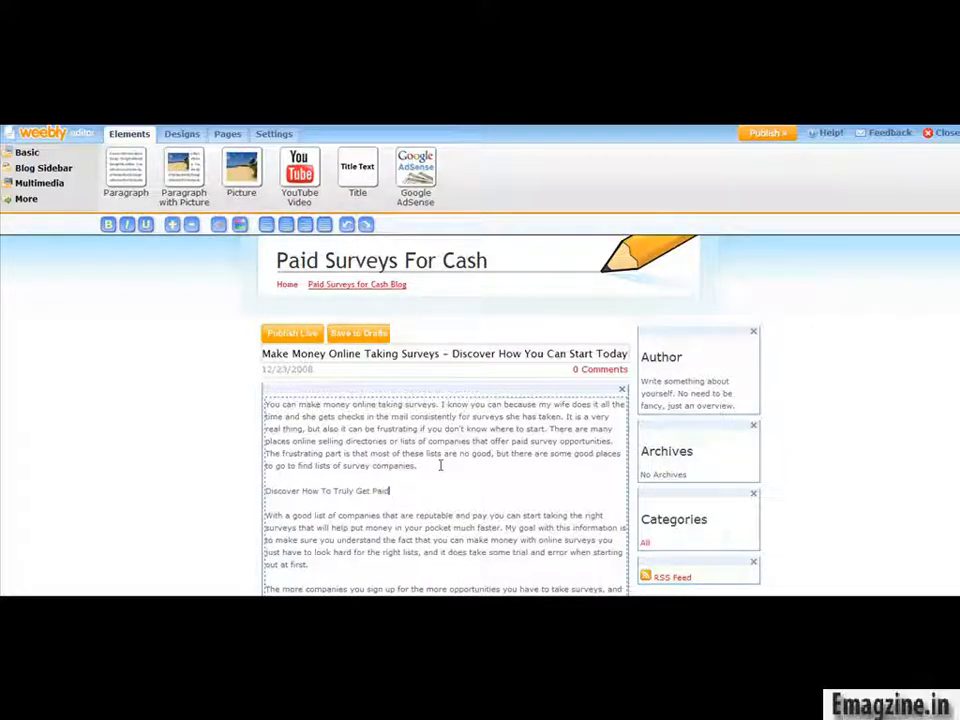
text( for Taking Online Su)
text(:Click Here)
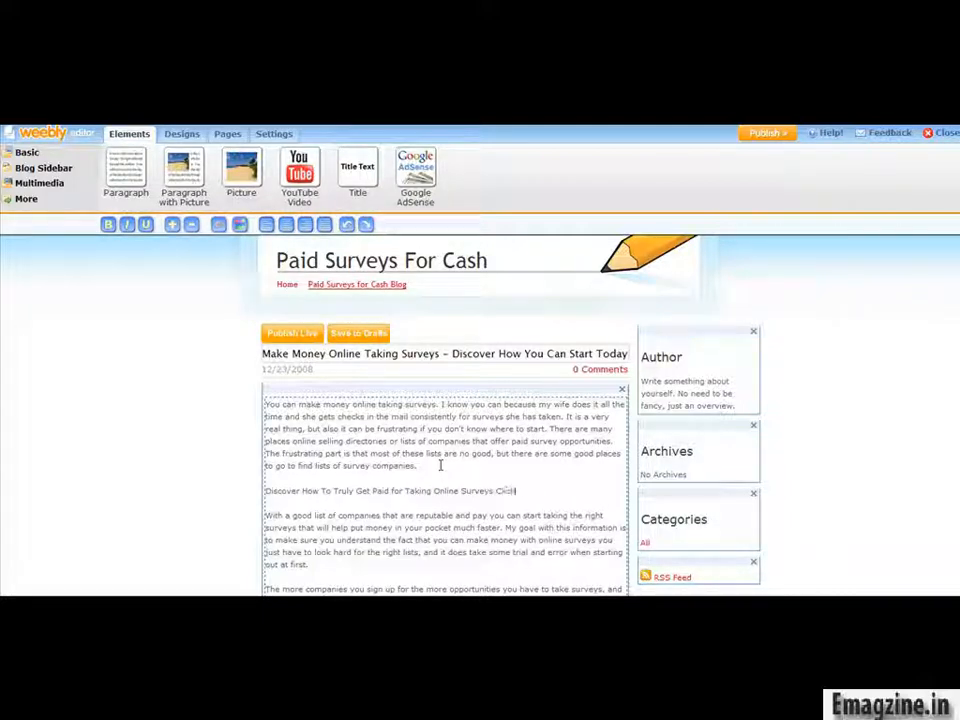
drag(537, 491, 265, 492)
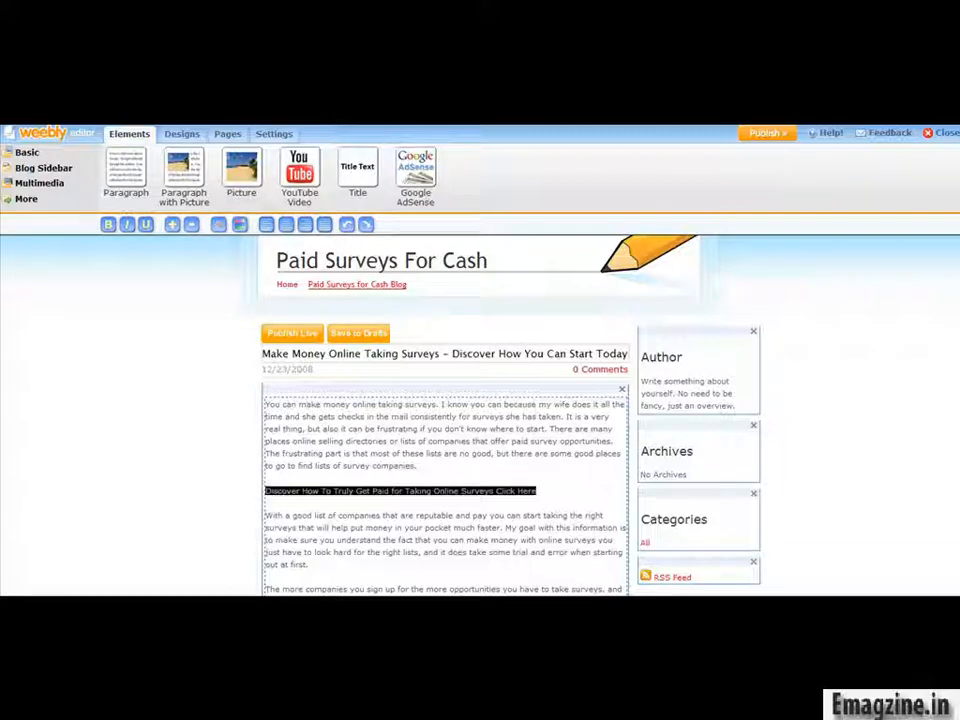
click(108, 224)
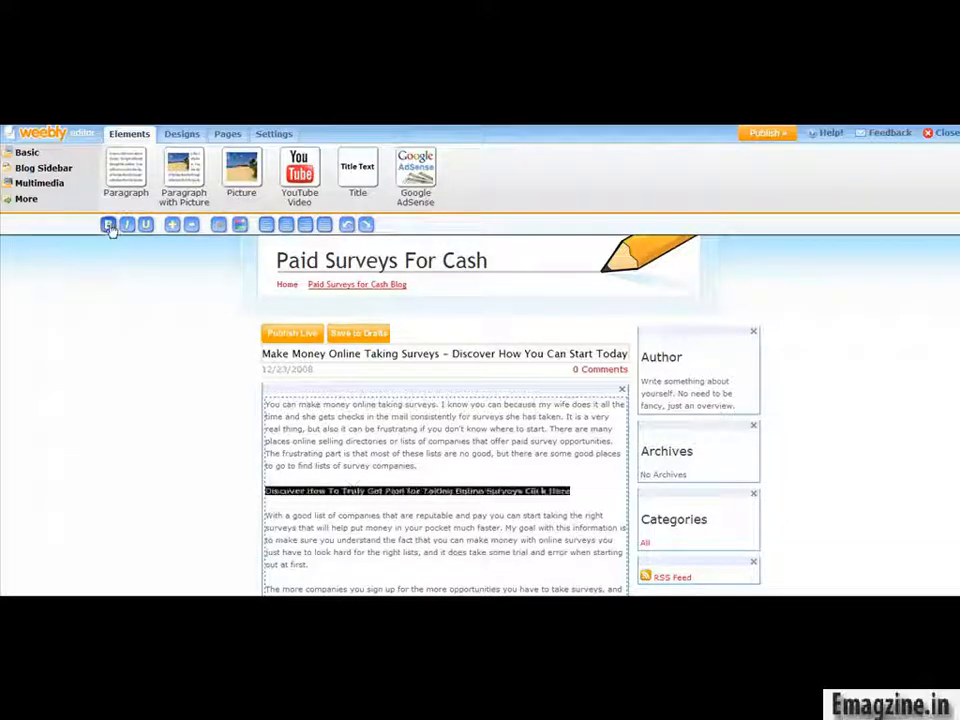
click(219, 223)
click(364, 362)
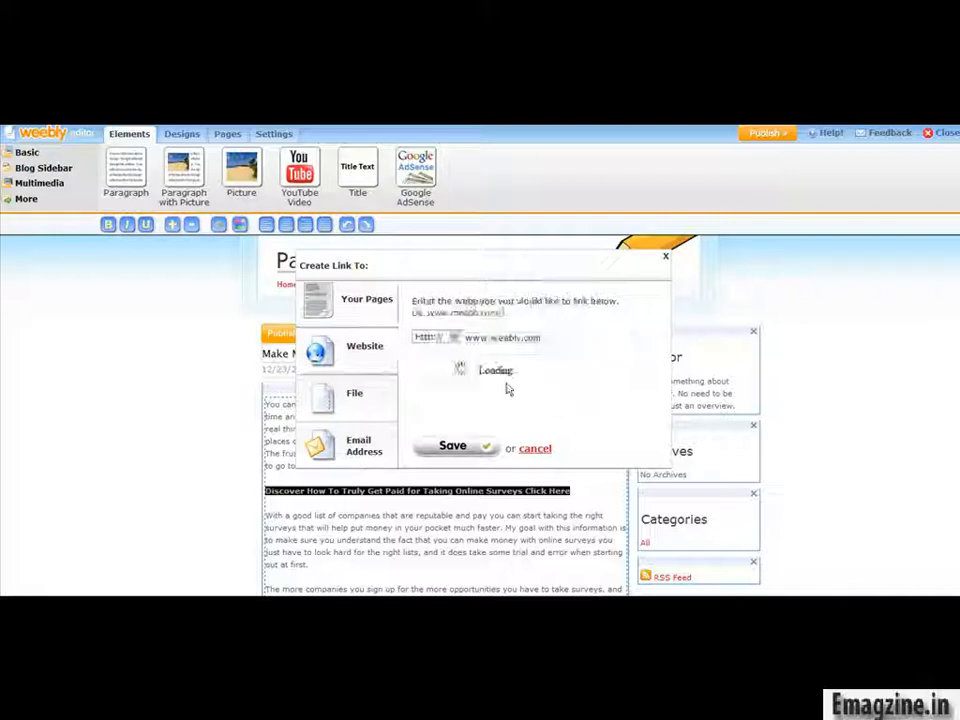
drag(553, 339, 434, 325)
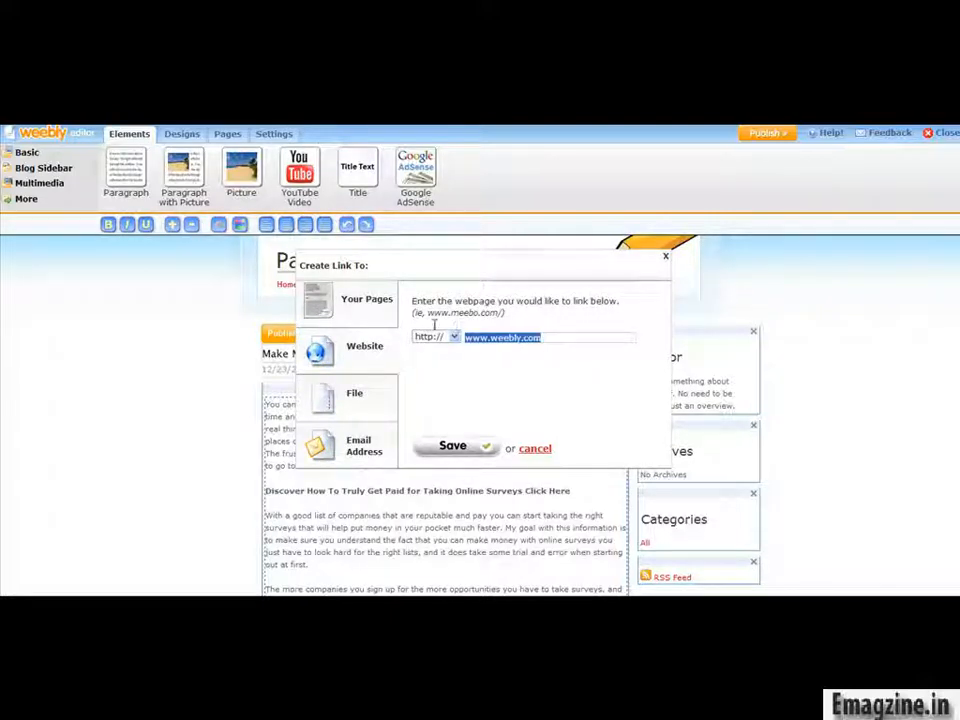
text(pinurl)
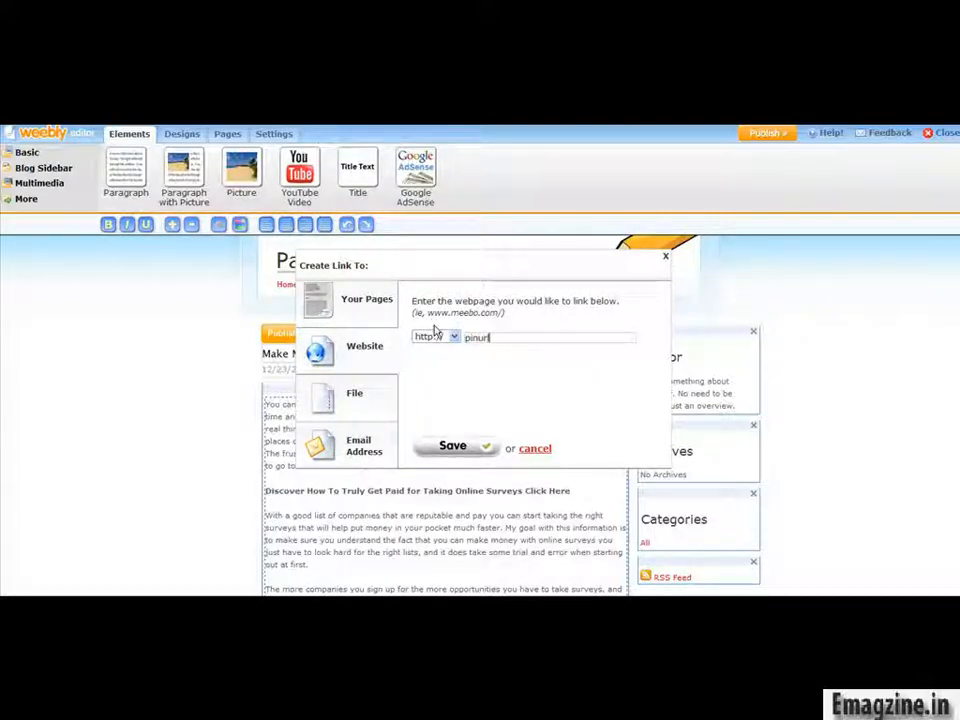
text(.com/surveym)
text(oni)
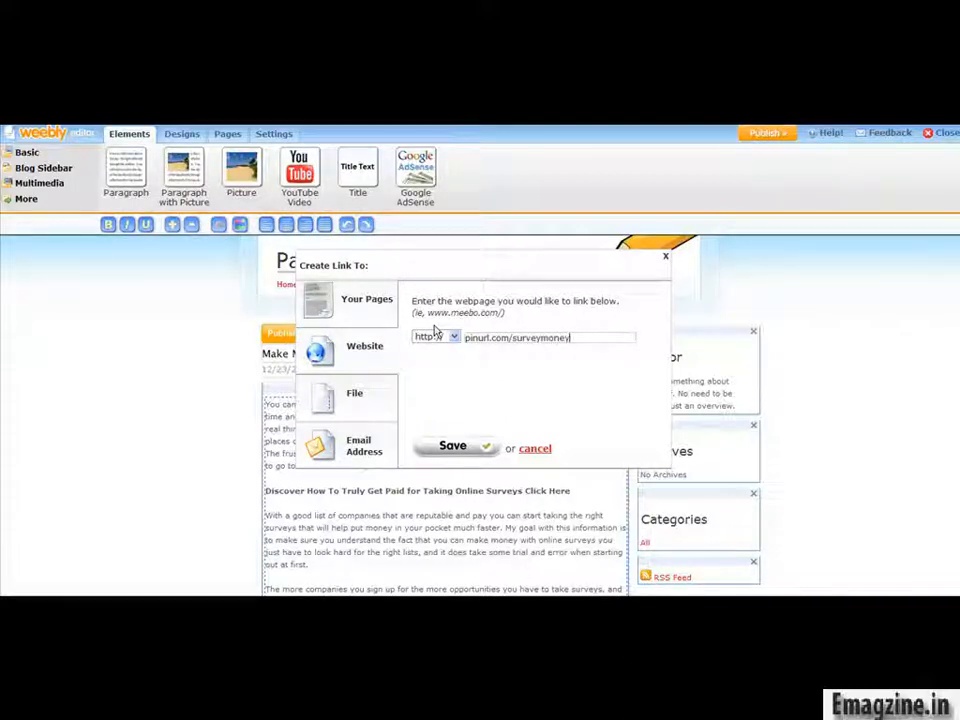
click(452, 446)
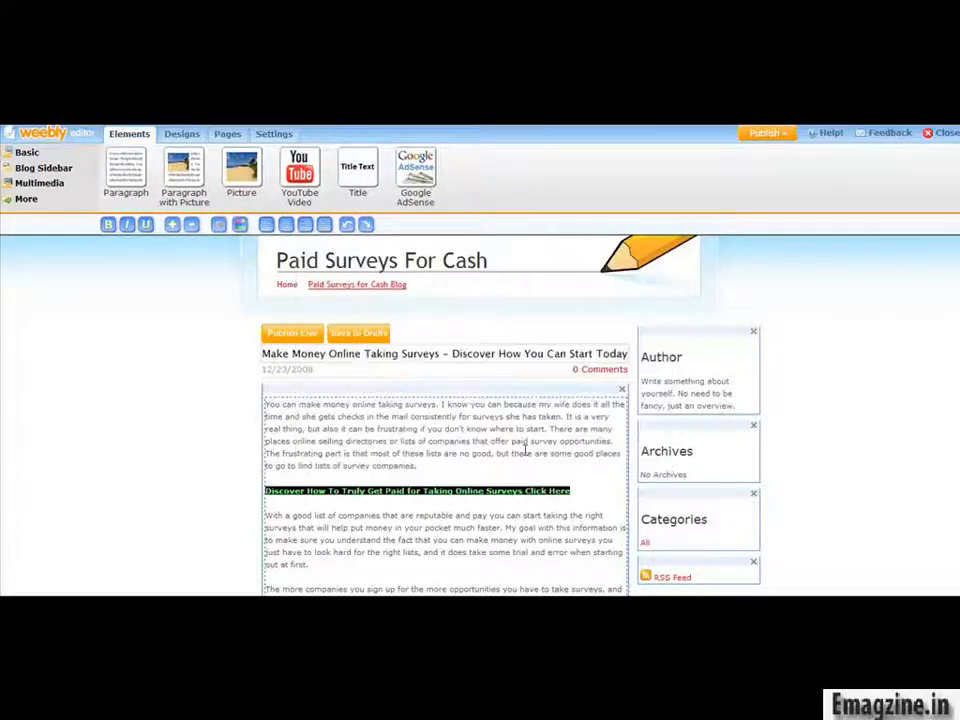
right_click(559, 494)
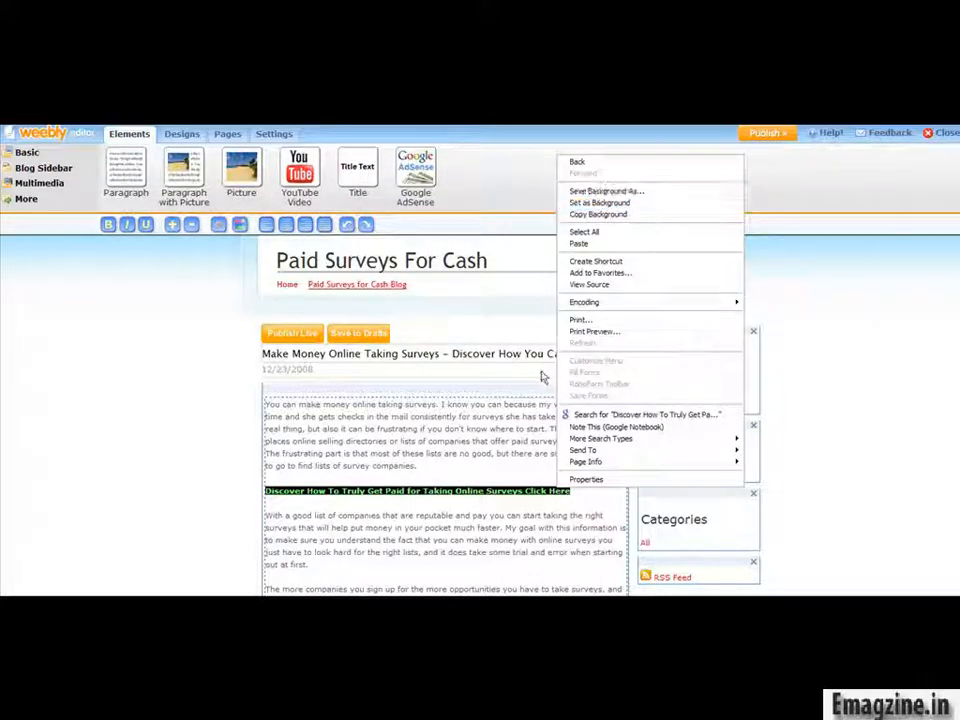
click(496, 441)
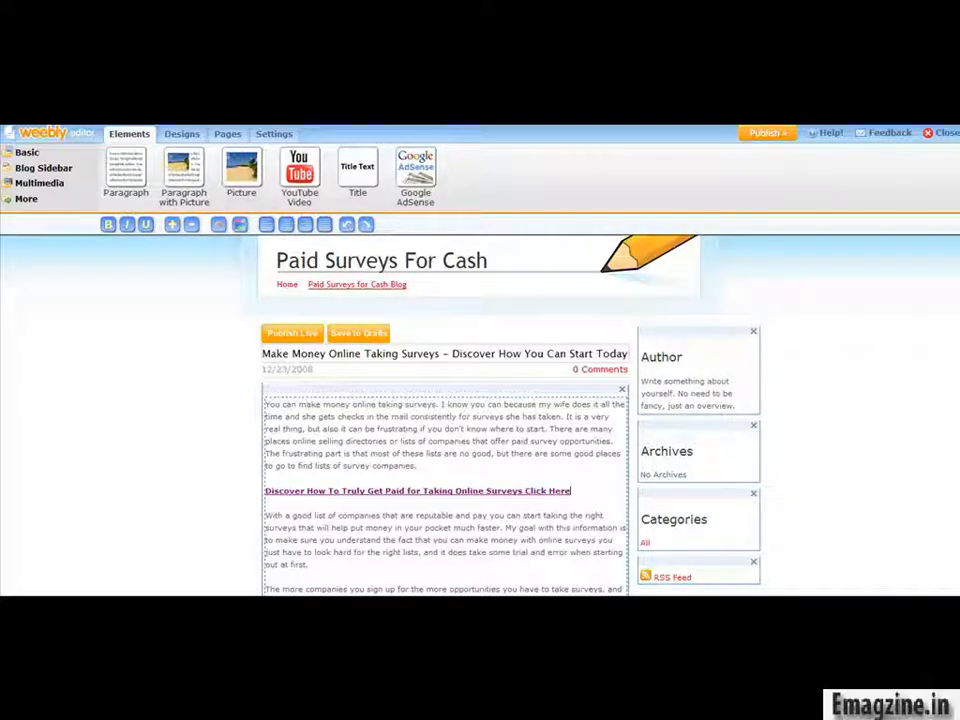
Step: Move the RSS Feed element above the other elements in the blog sidebar and delete the Author element
scroll(955, 440, down, 5)
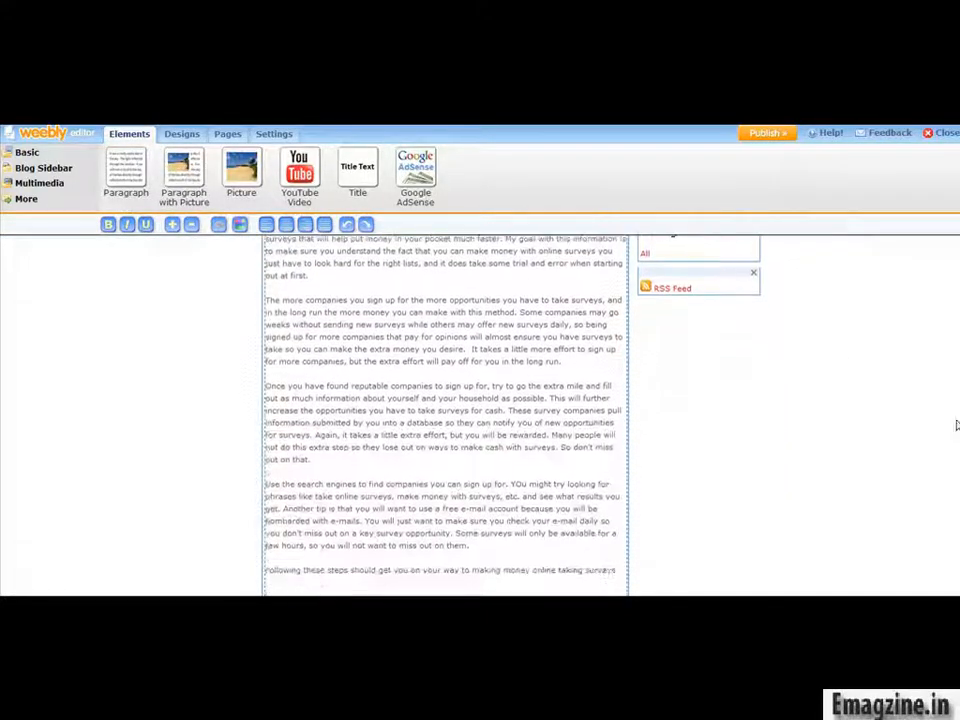
scroll(952, 480, down, 3)
scroll(949, 400, up, 10)
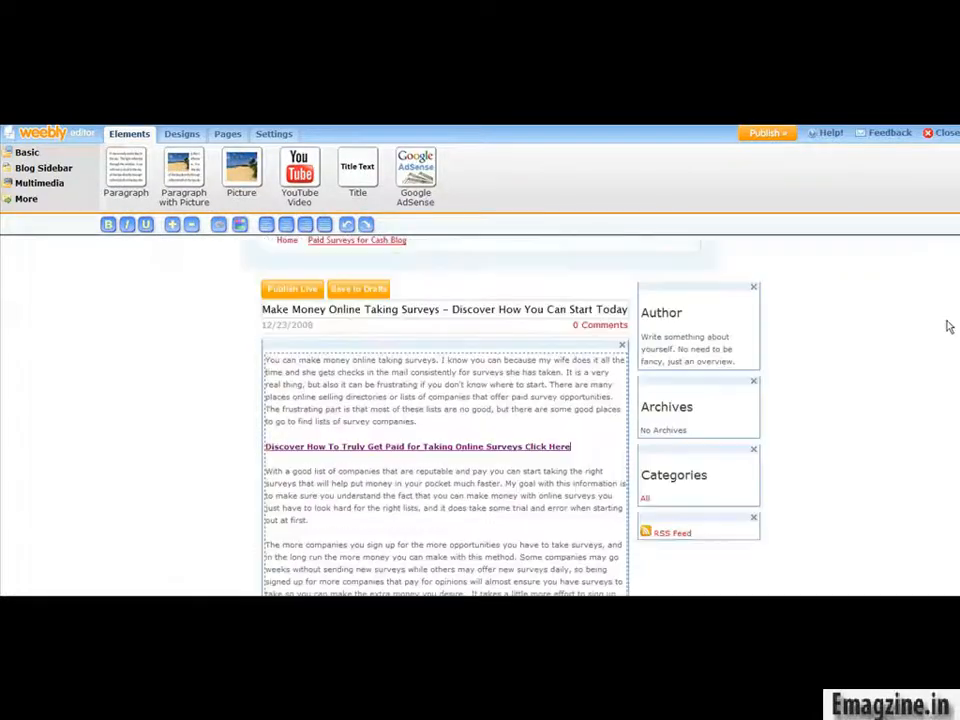
drag(947, 321, 946, 318)
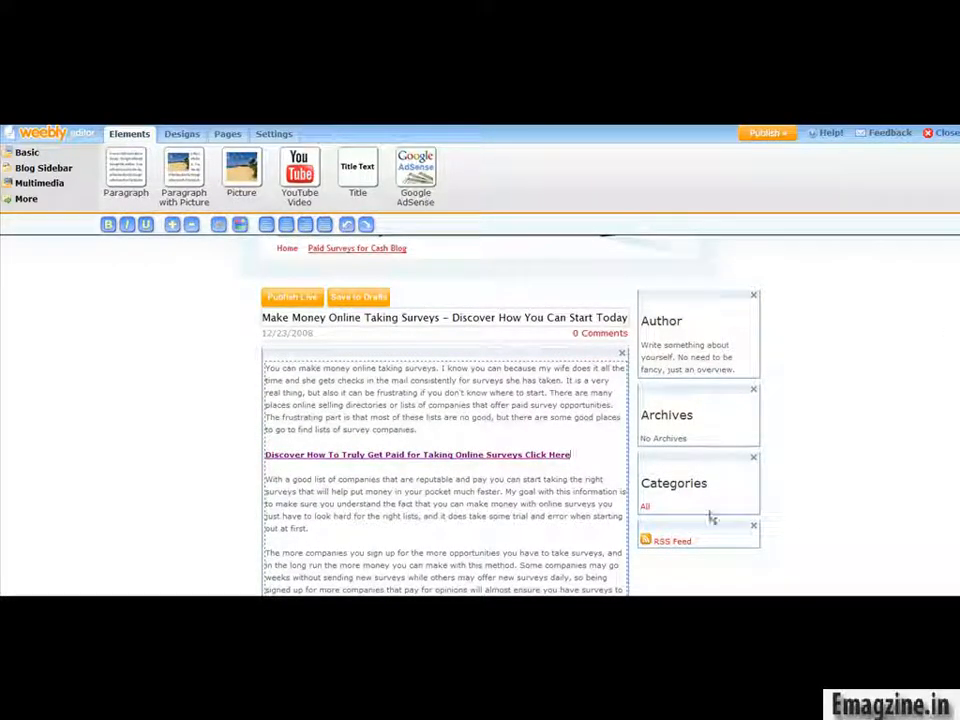
drag(703, 523, 693, 318)
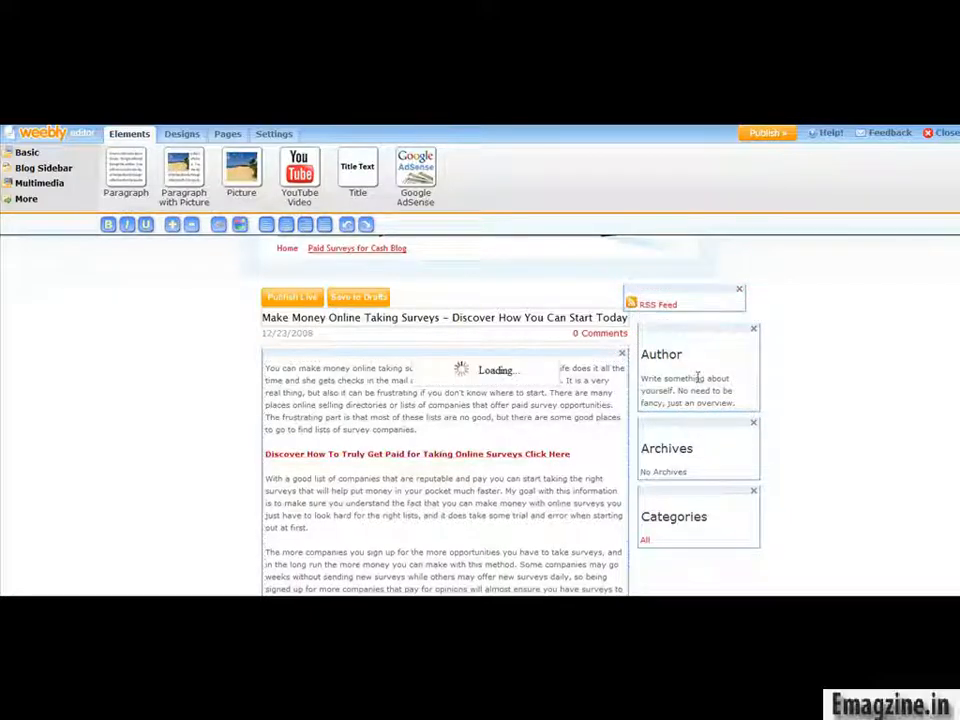
click(755, 331)
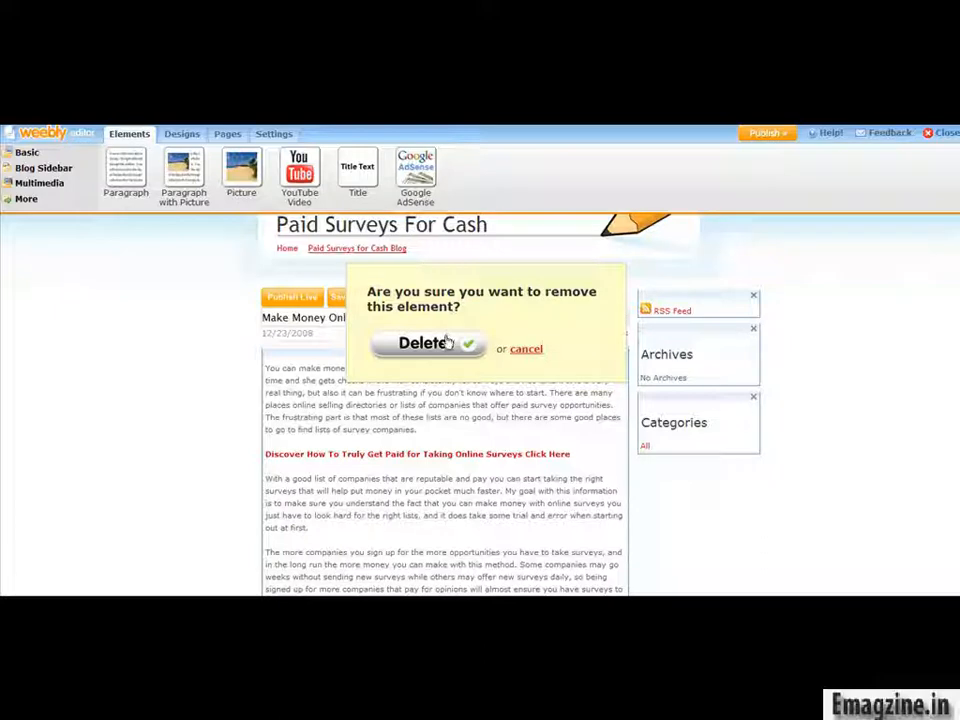
click(438, 343)
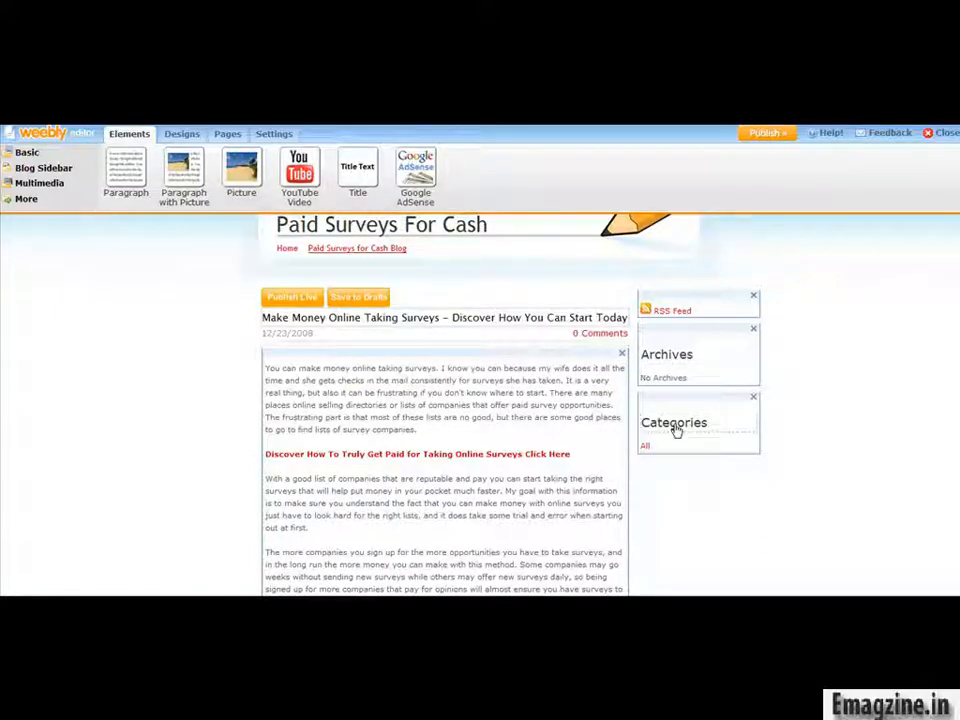
Step: Publish the blog post live and publish the updated site
click(294, 297)
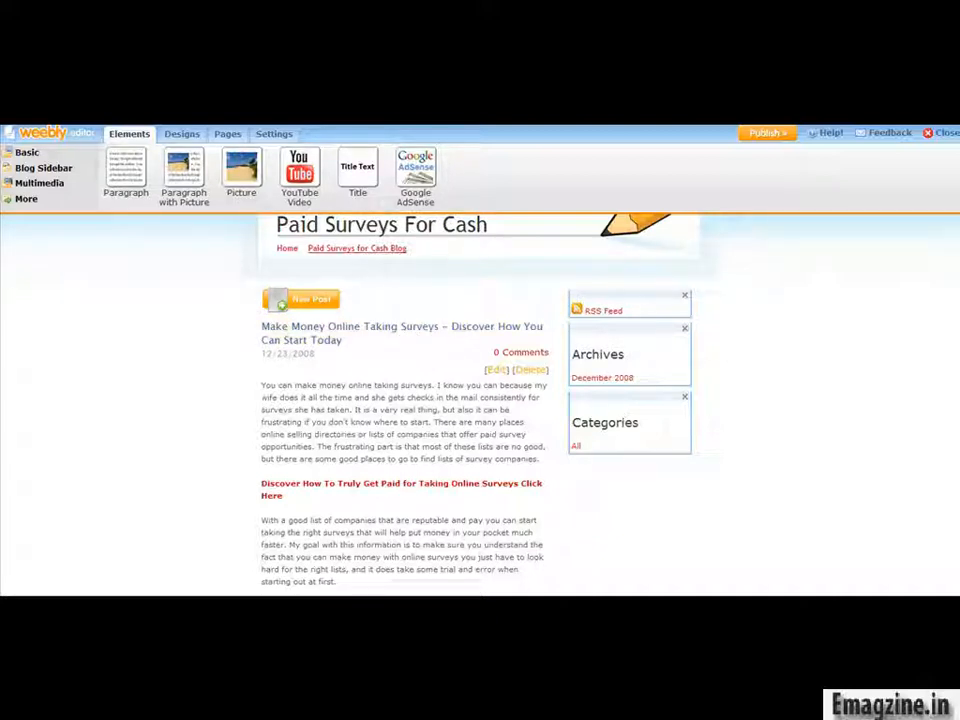
click(763, 134)
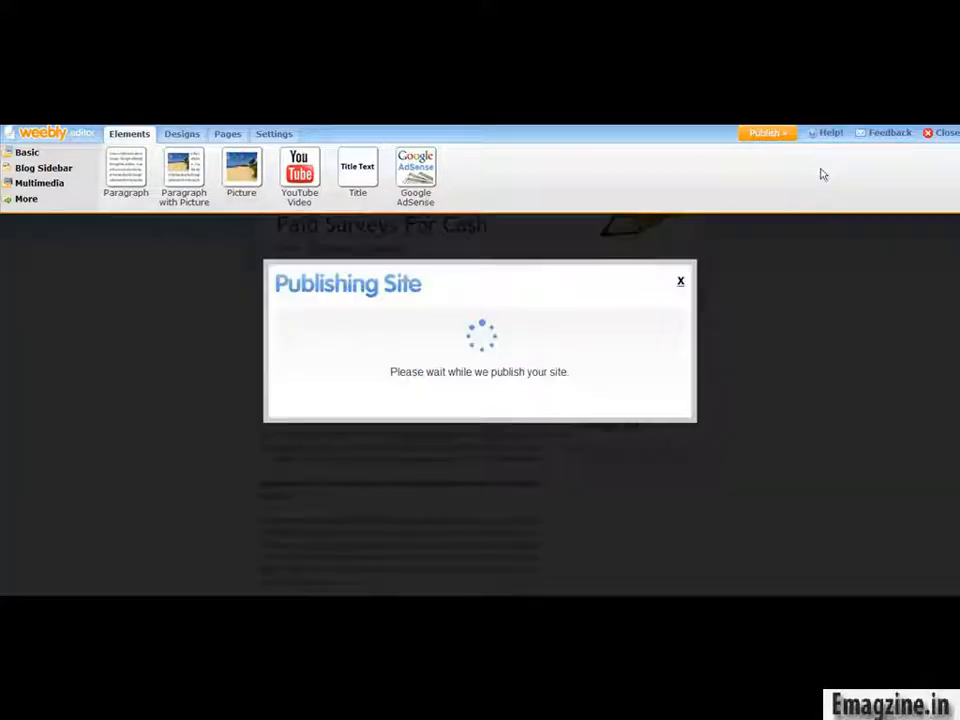
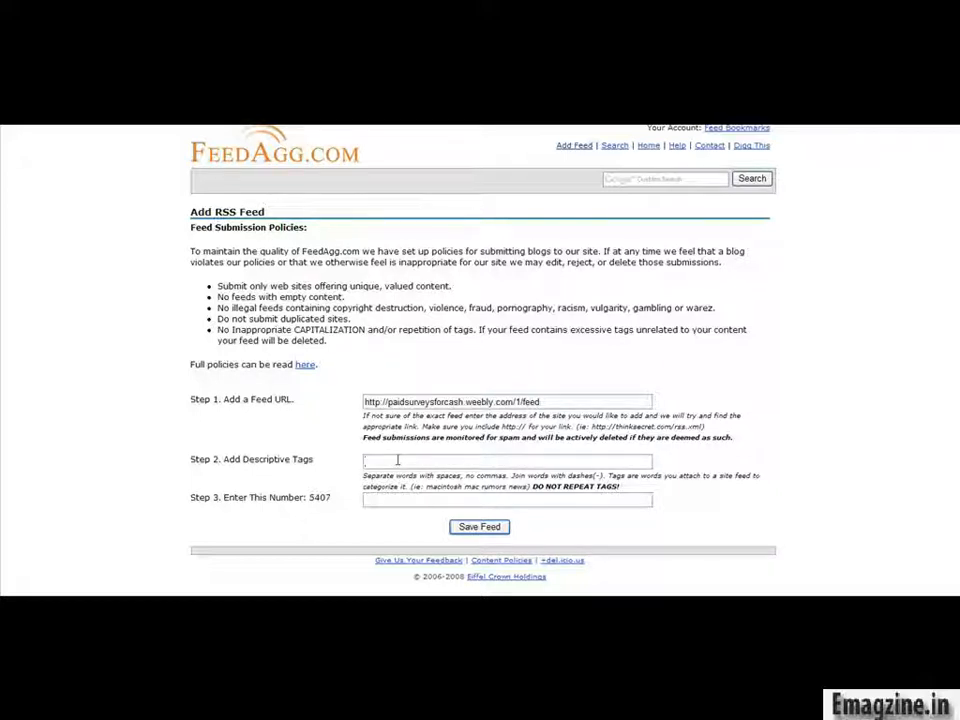
Step: Tag the feed on FeedAgg.com with "make money online with surveys", enter the displayed verification number, and save the feed
text(make money online with surveys,)
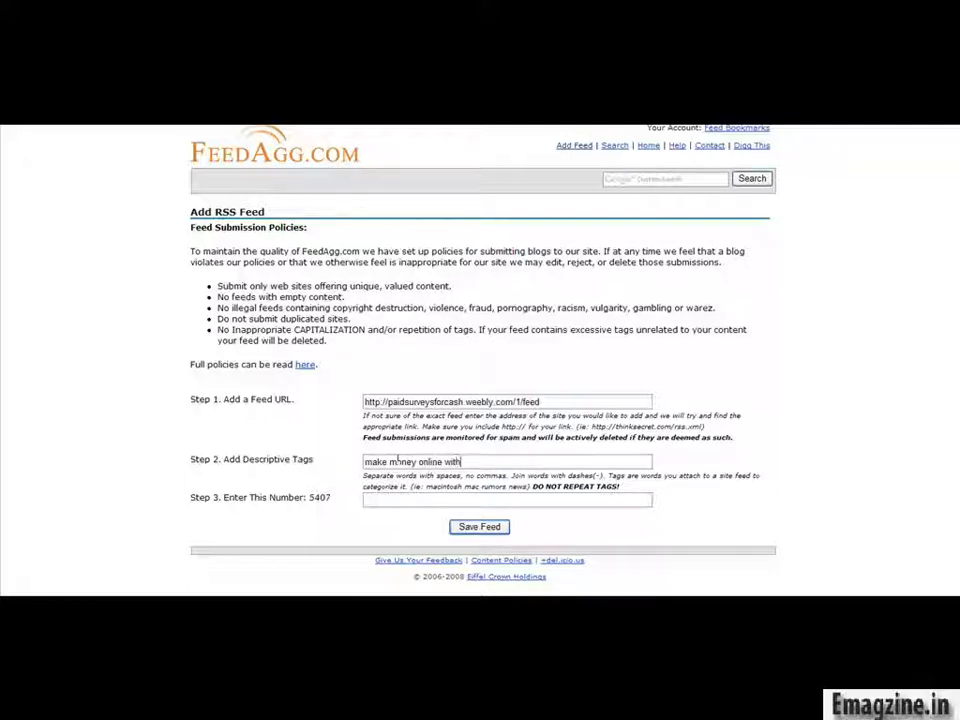
key(Tab)
text(5407)
click(468, 528)
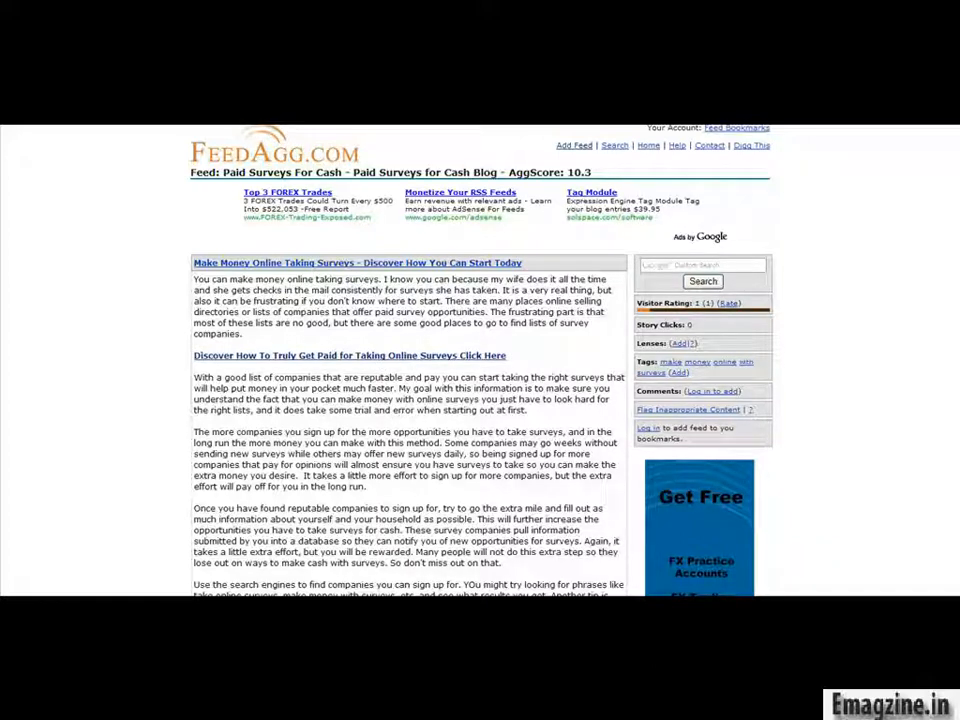
Step: Review the article on its FeedAgg.com feed page and test the call-to-action link, leaving the linked offer page again
scroll(378, 360, down, 3)
scroll(410, 360, down, 5)
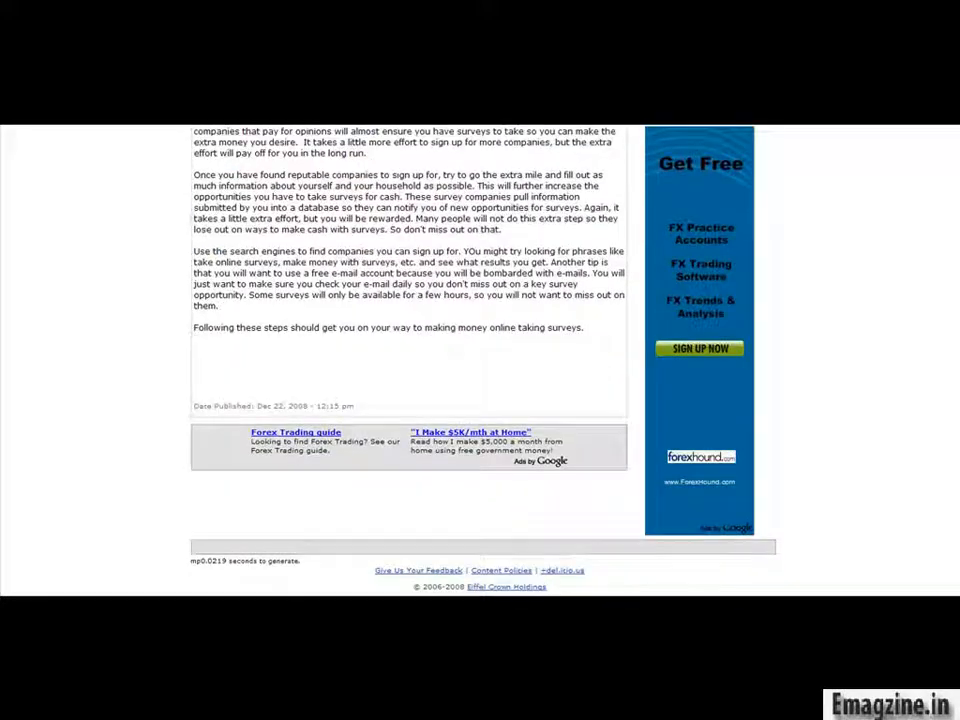
scroll(410, 360, up, 8)
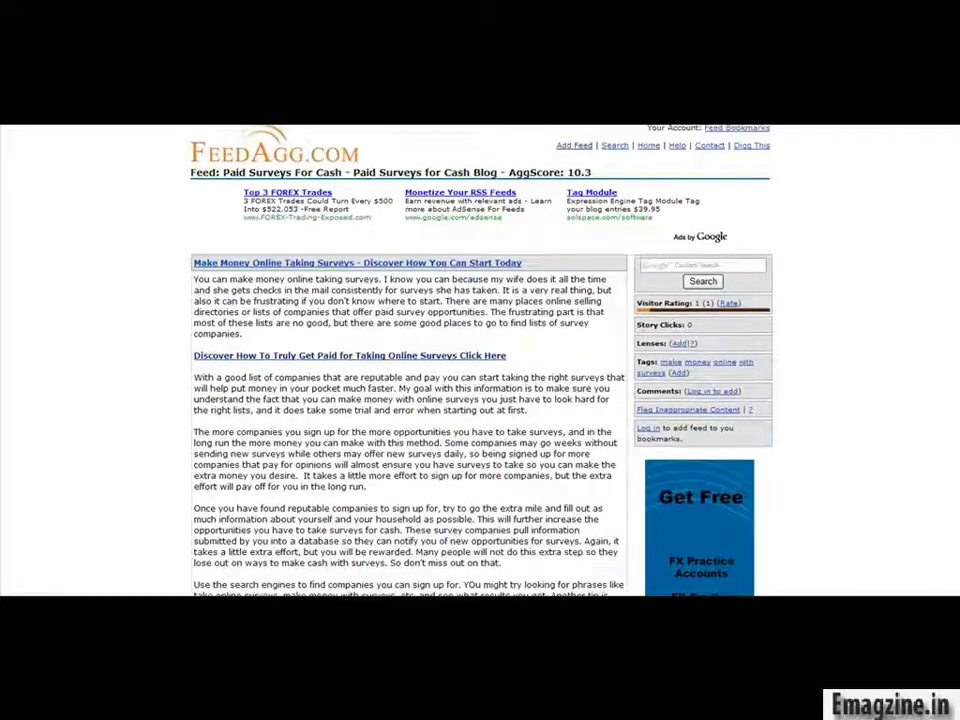
click(442, 357)
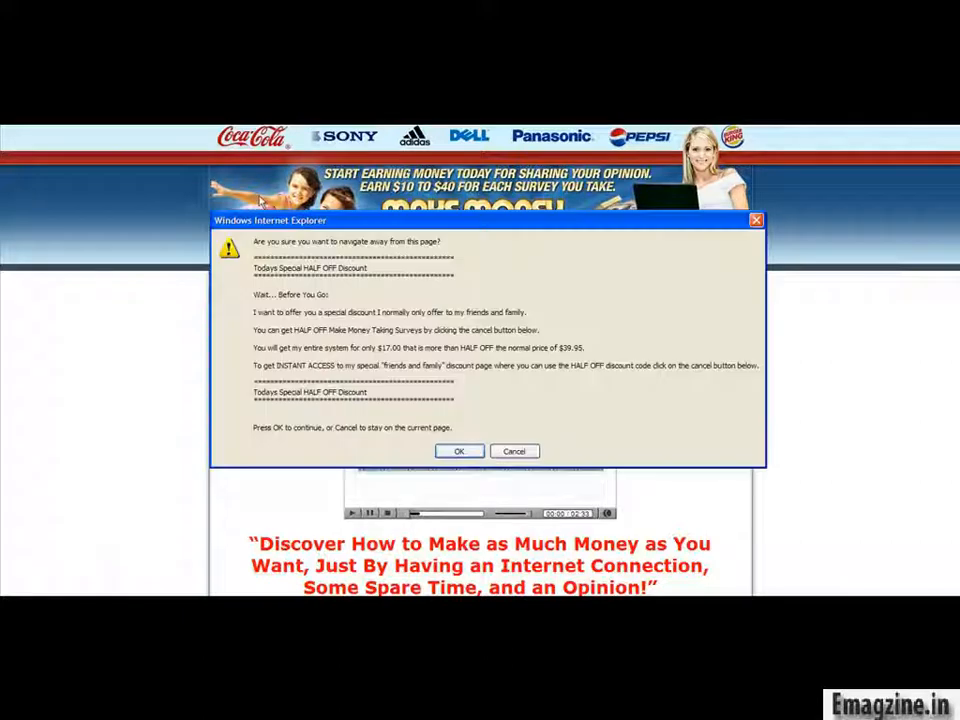
click(468, 453)
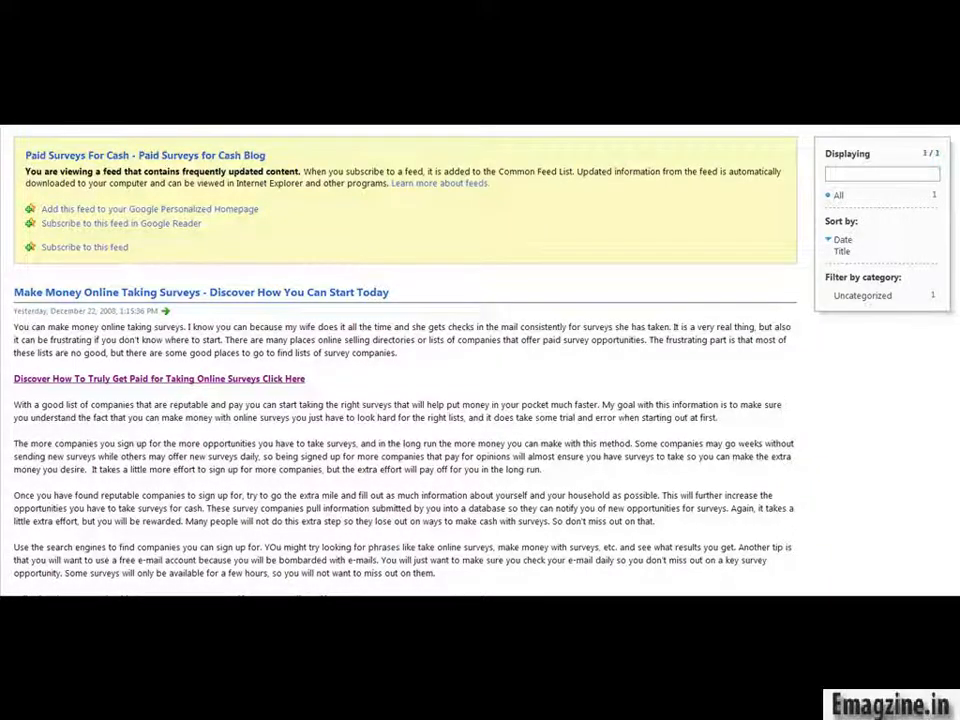
key(ctrl+t)
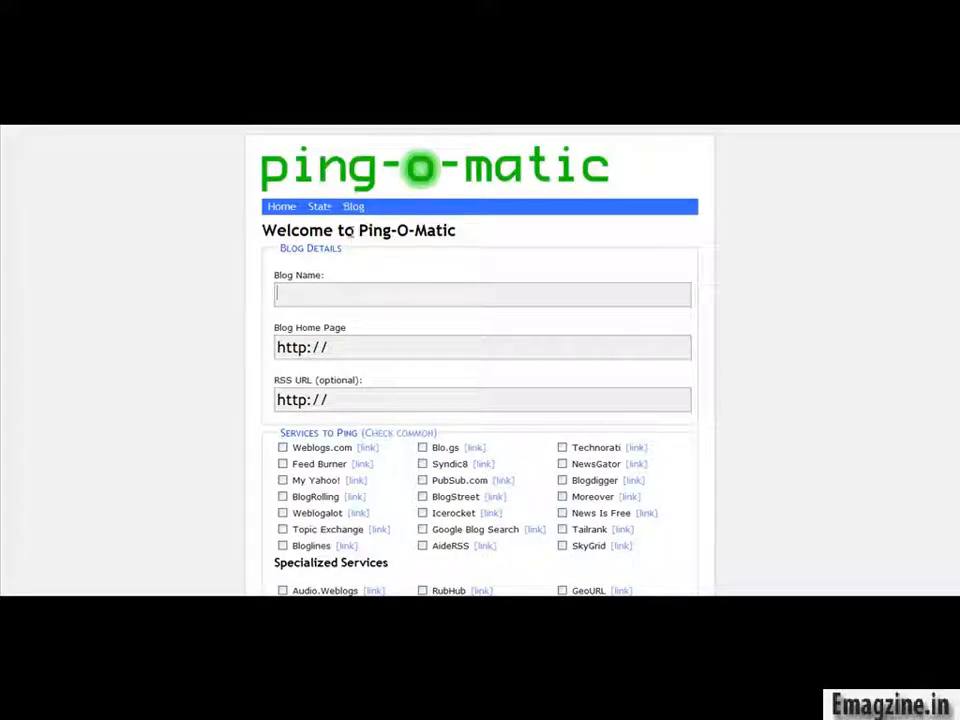
text(Paid Surveys for )
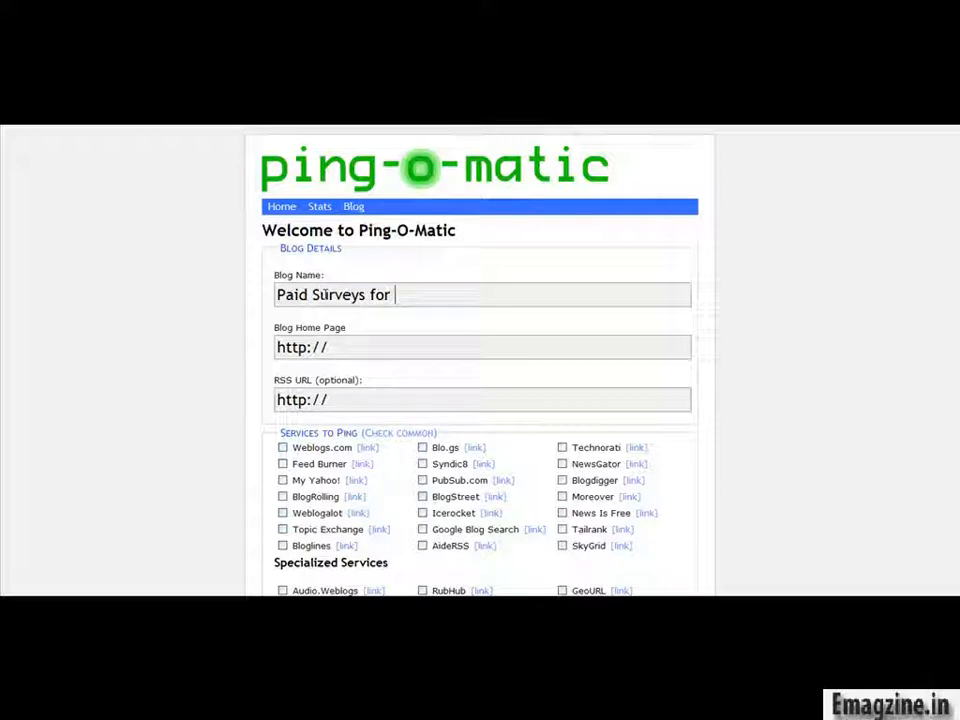
text(Cash)
key(Tab)
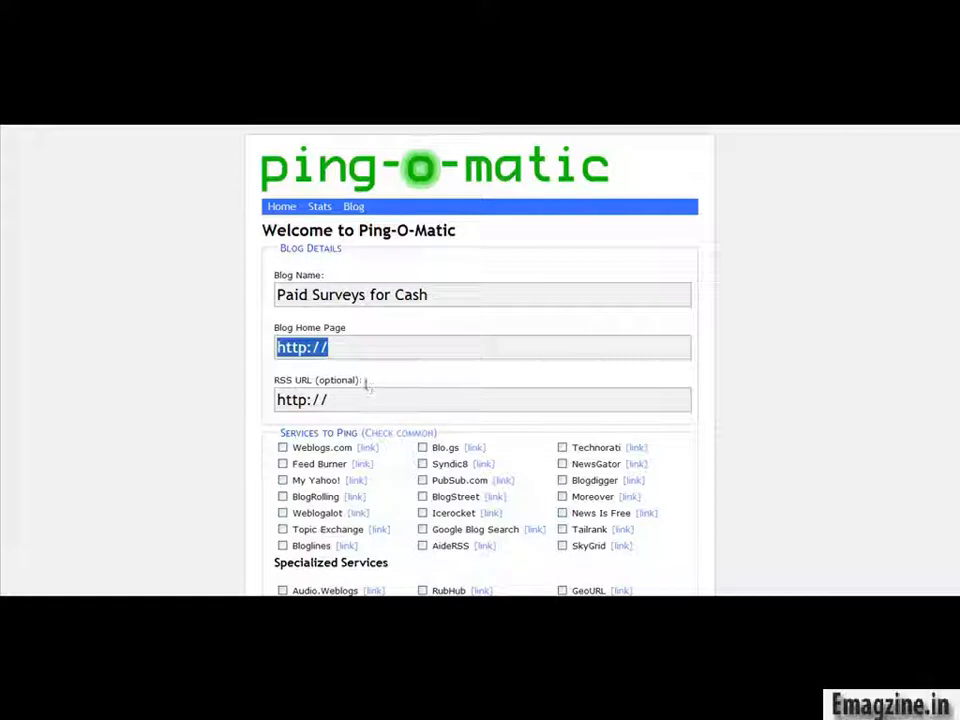
text(http://paidsurveysforcash.weebly.com/1/feed)
drag(560, 347, 664, 356)
key(BackSpace)
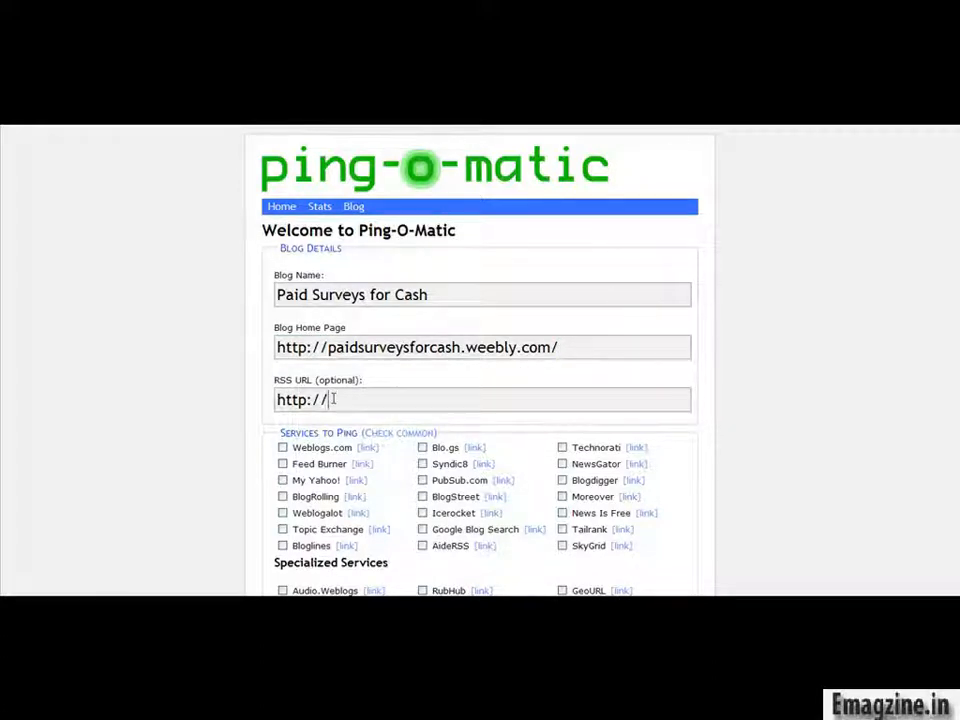
drag(333, 399, 186, 416)
text(http://paidsurveysforcash.weebly.com/1/feed)
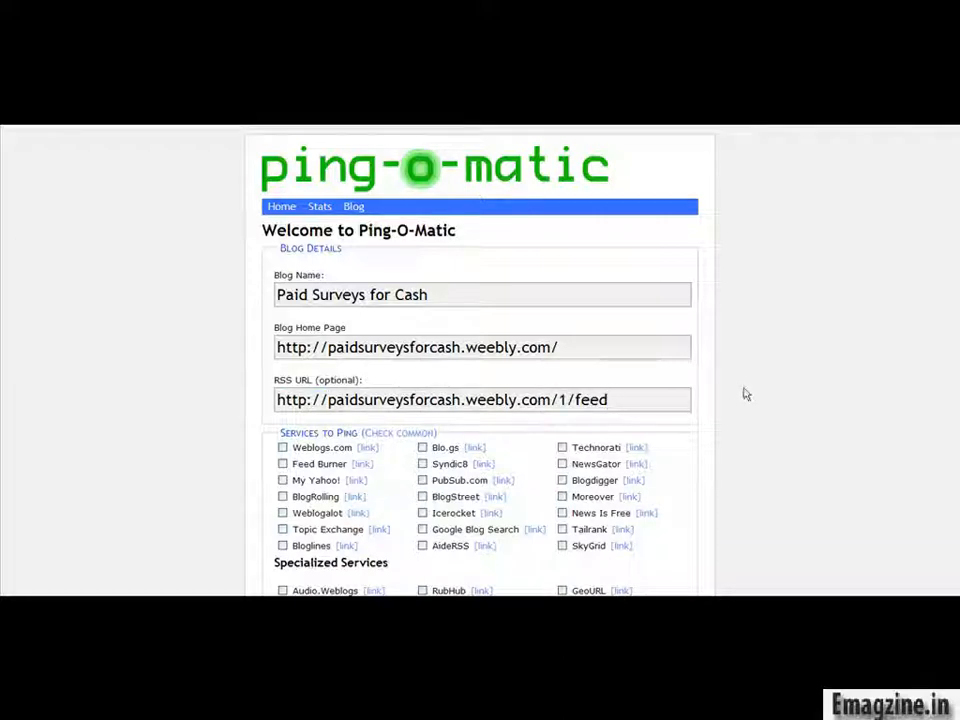
Step: Select all common services to ping in Ping-O-Matic and send the pings
scroll(954, 388, down, 3)
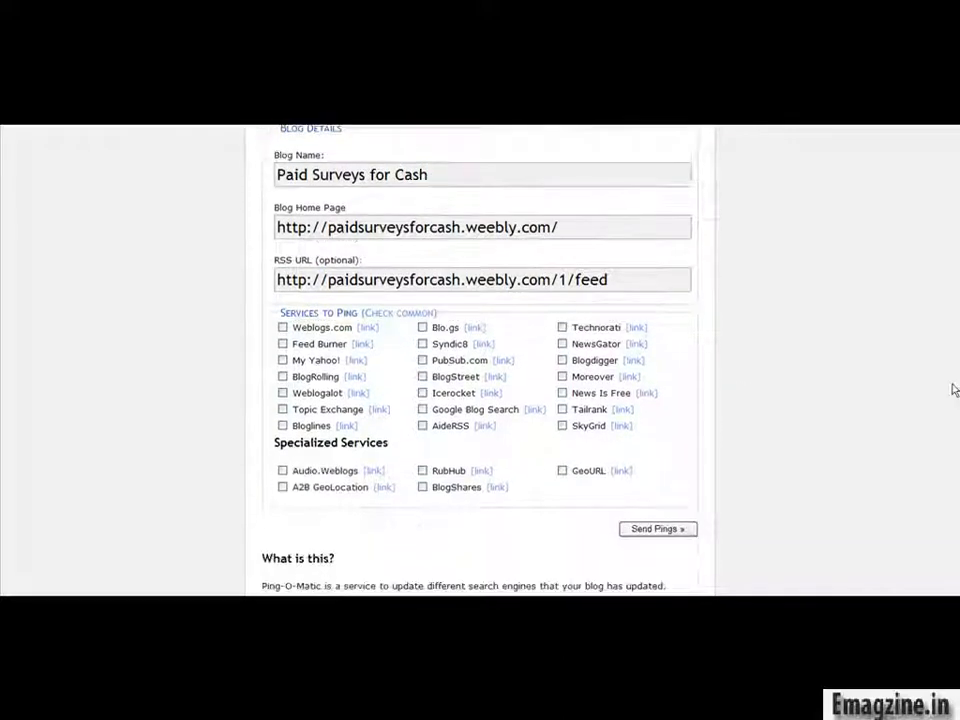
click(389, 316)
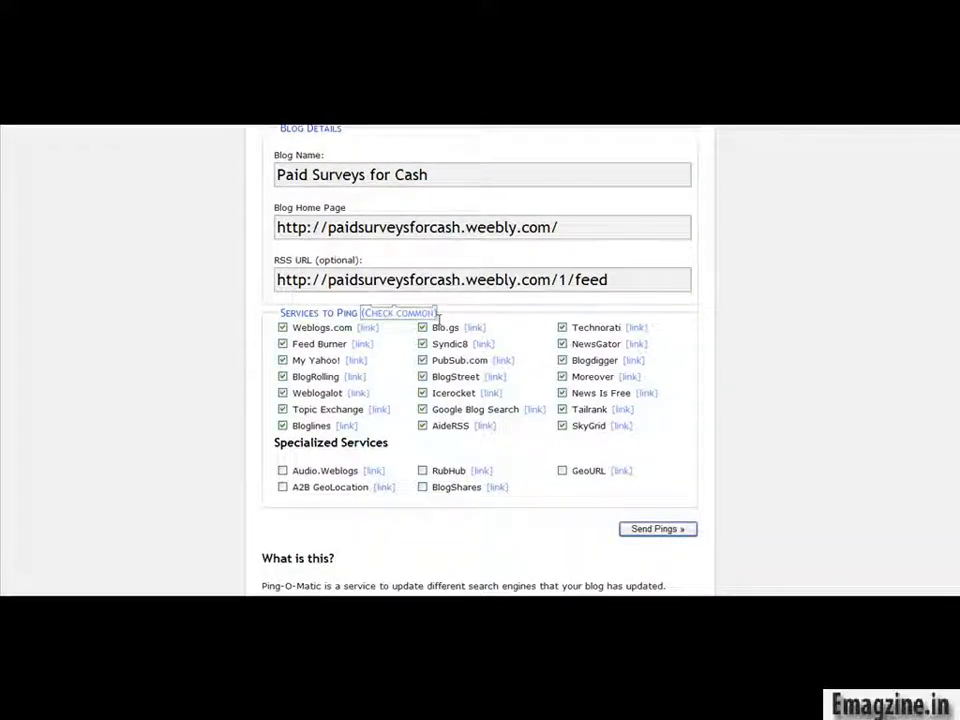
click(682, 530)
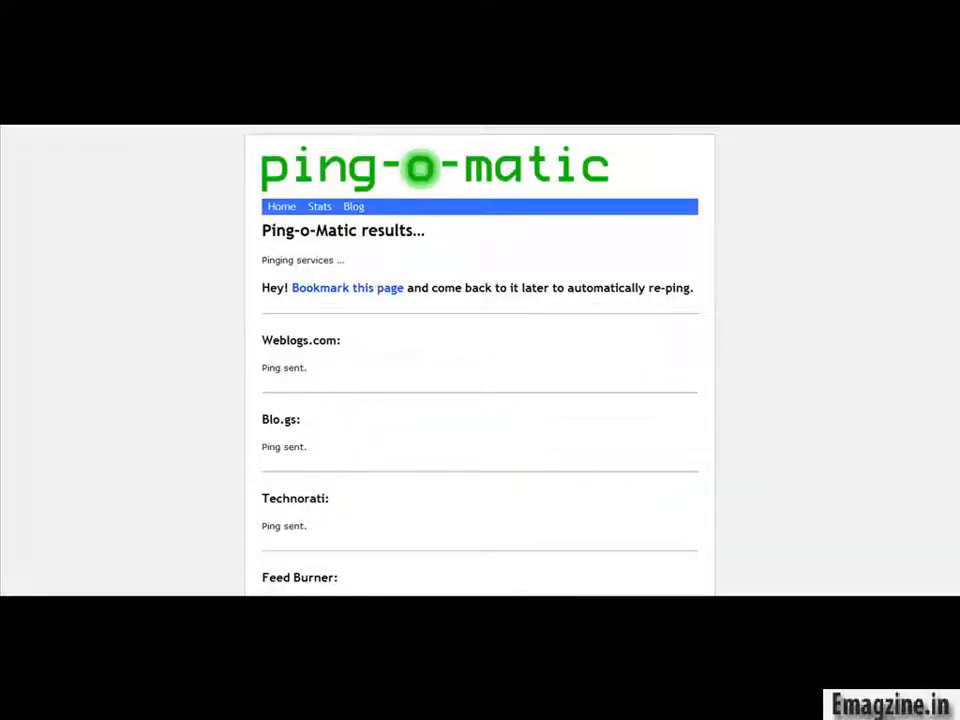
Step: Review the Ping-O-Matic results for each pinged service
scroll(742, 500, down, 7)
scroll(955, 540, down, 8)
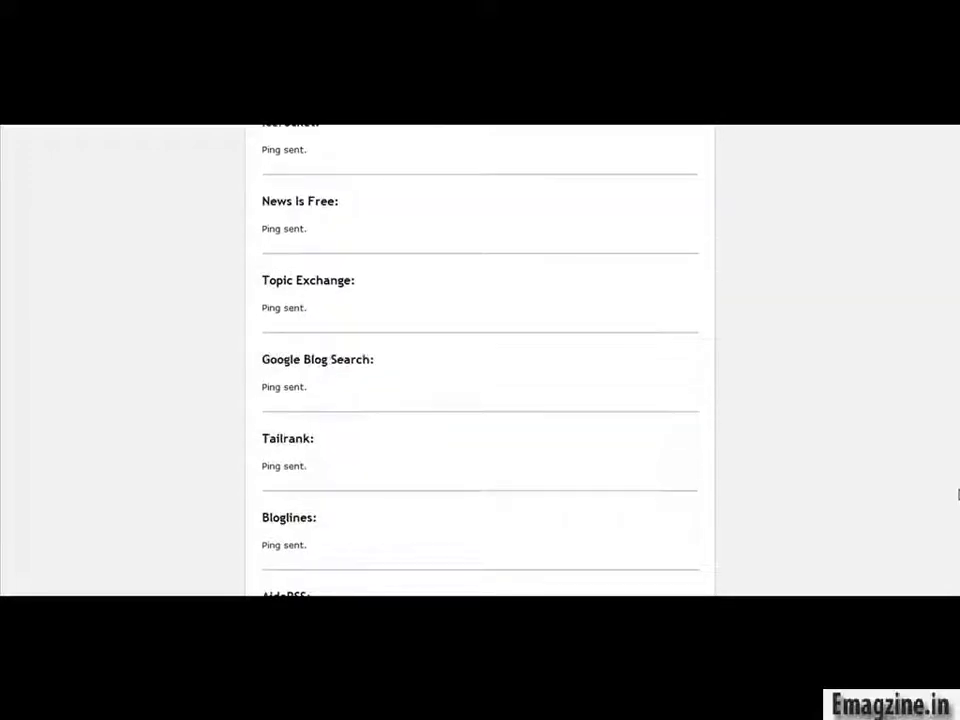
scroll(951, 540, up, 3)
scroll(948, 540, down, 3)
scroll(939, 317, up, 15)
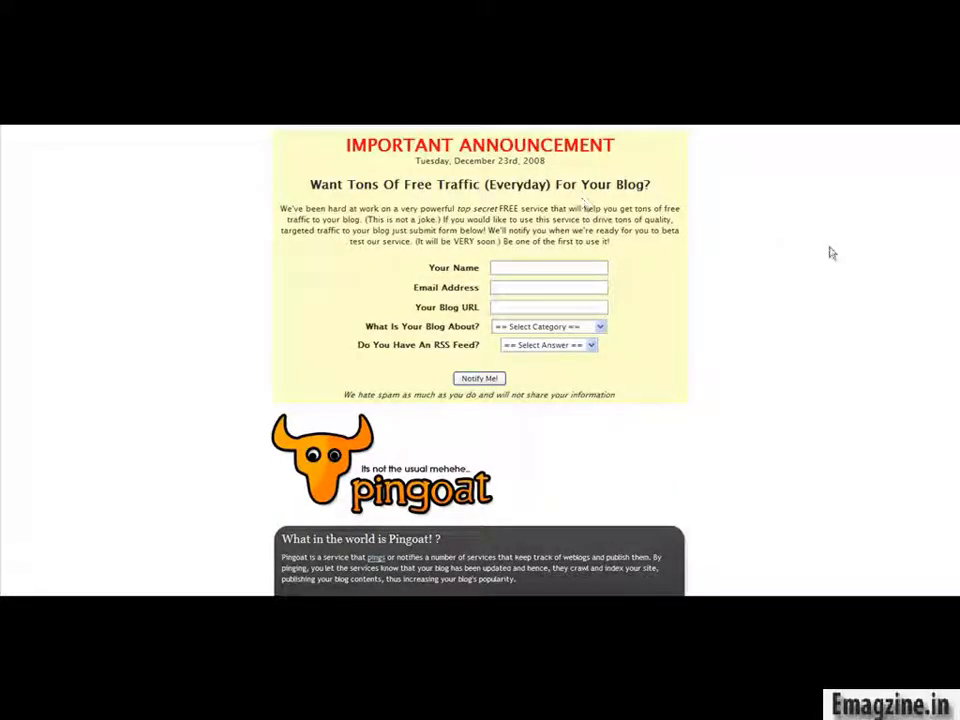
Step: Enter "Paid Surveys for Cash" as the blog name in Pingoat's Get started form
scroll(922, 229, down, 5)
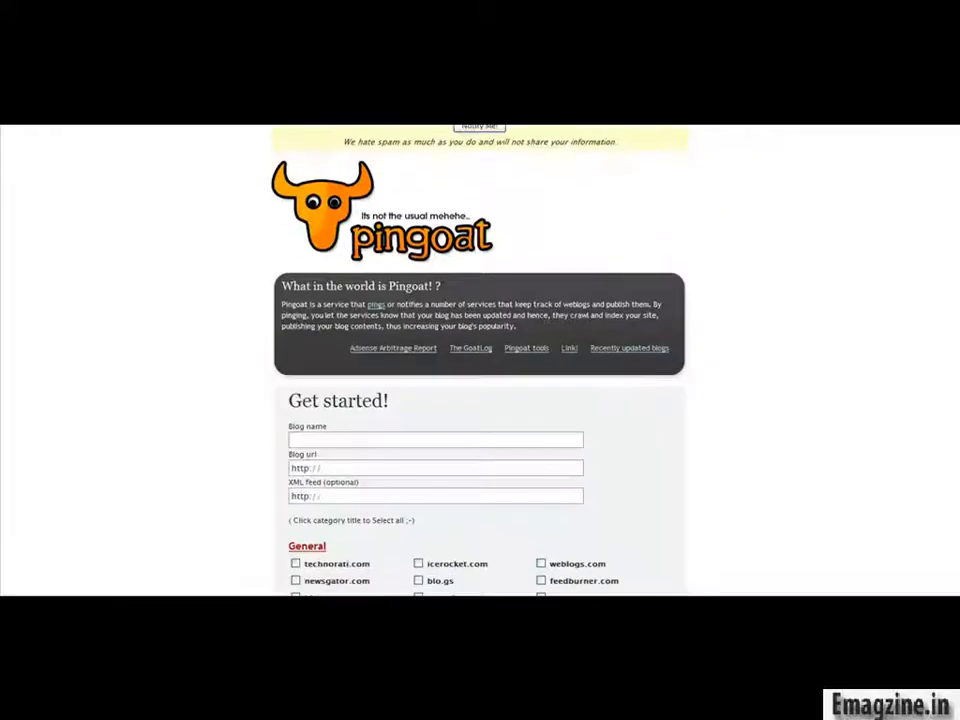
click(494, 316)
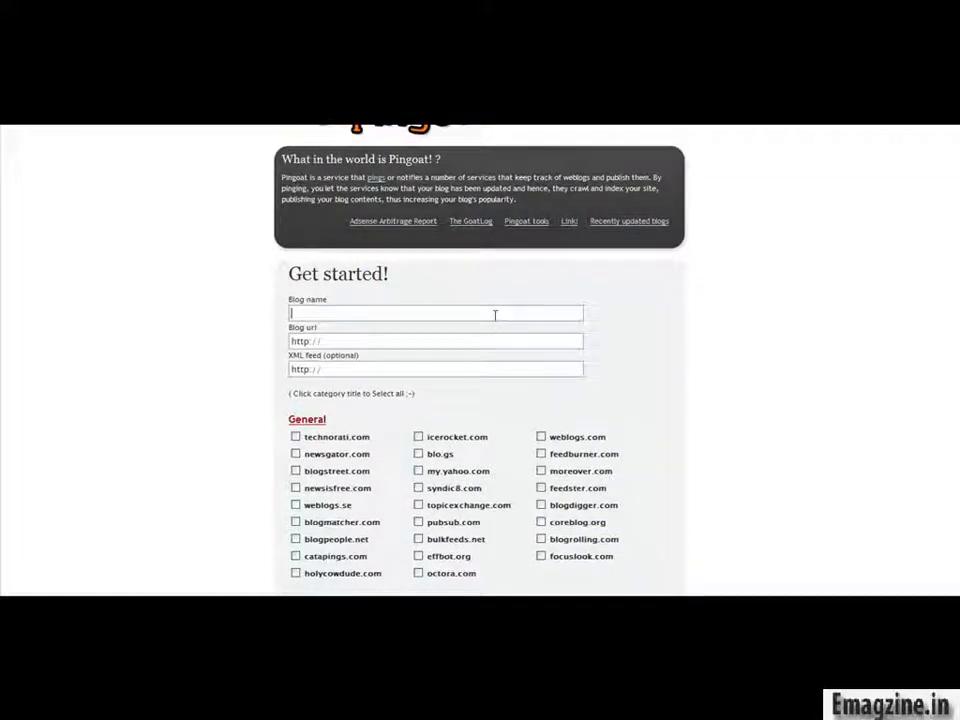
text(Paul)
text( Surveys)
text( for Cash)
key(Tab)
text(http://www)
key(BackSpace)
key(BackSpace)
key(BackSpace)
text(paidsurveysforcash.weebly.com/1/feed)
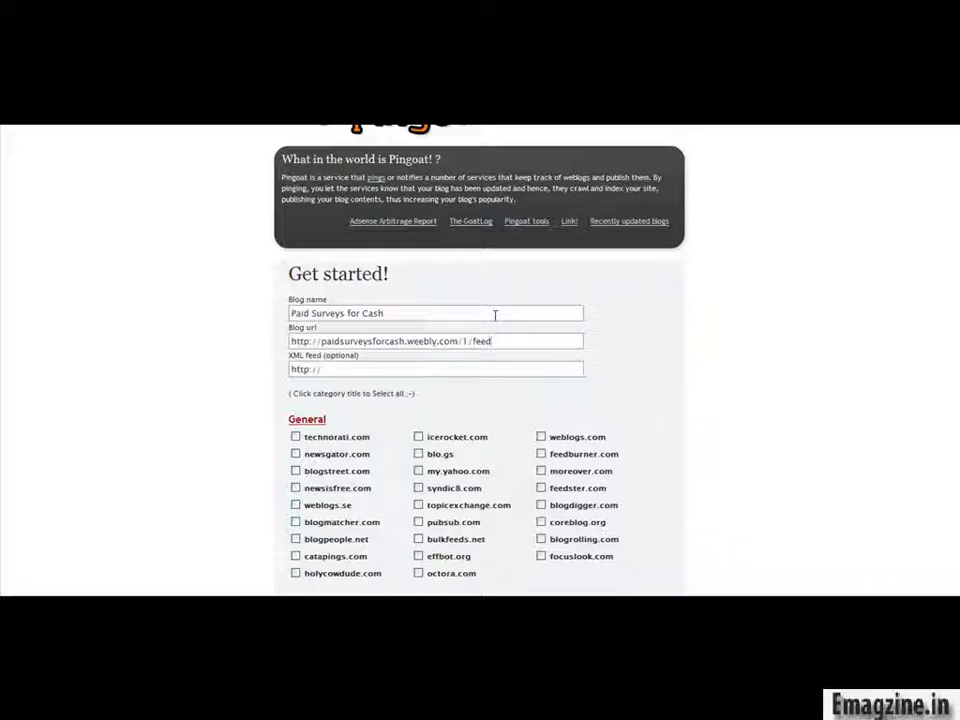
drag(462, 340, 606, 340)
key(BackSpace)
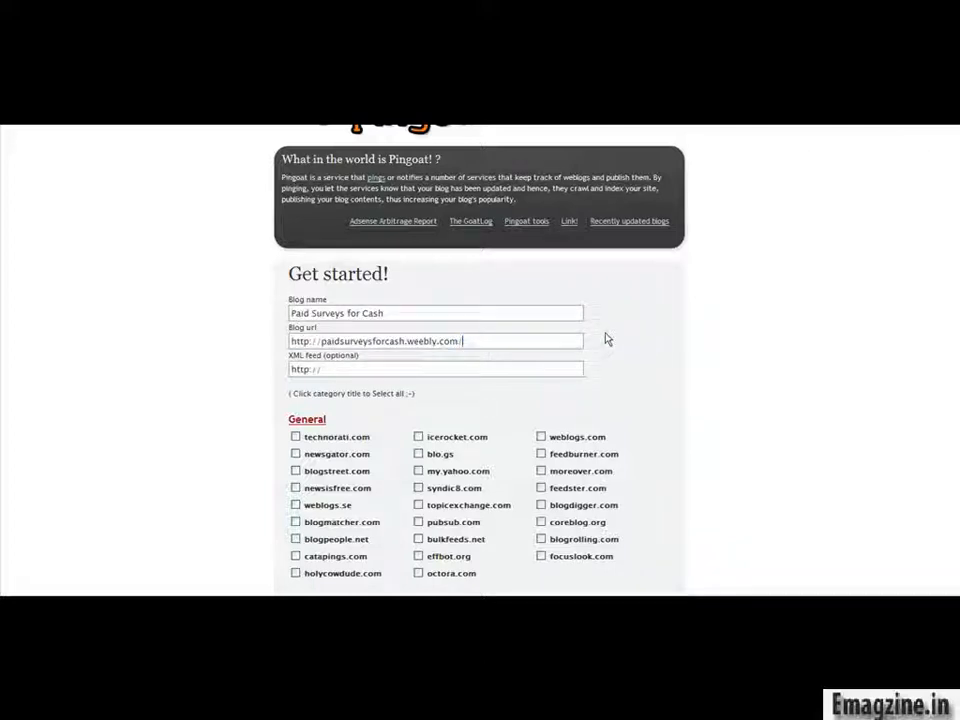
key(Tab)
text(http://paidsurveysforcash.weebly.com/1/feed)
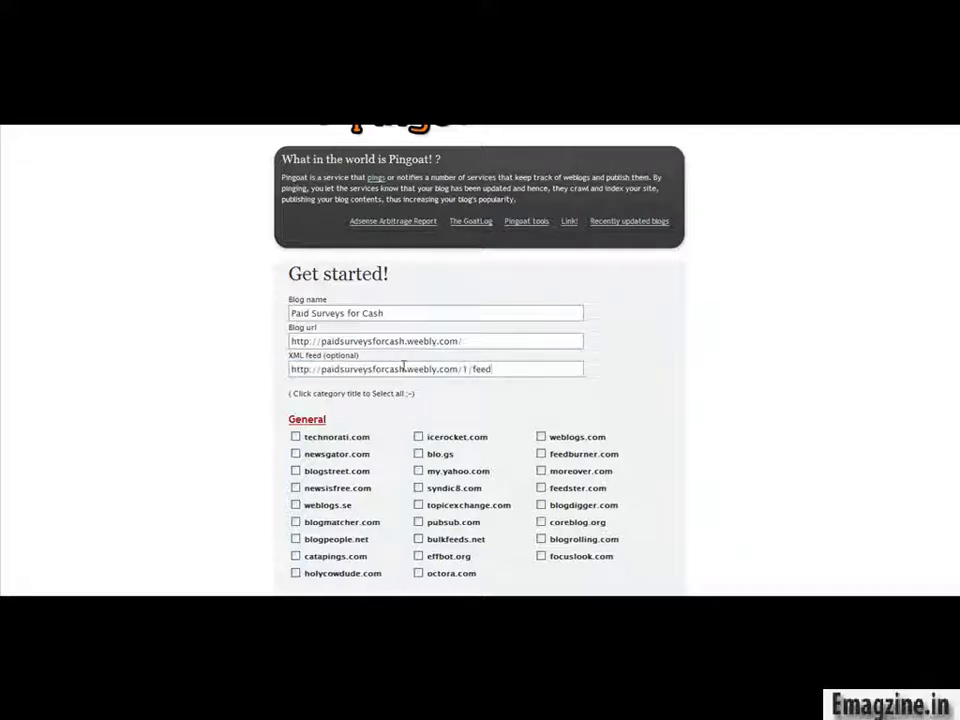
Step: Select all General services in Pingoat and submit the form to send the pings
click(300, 420)
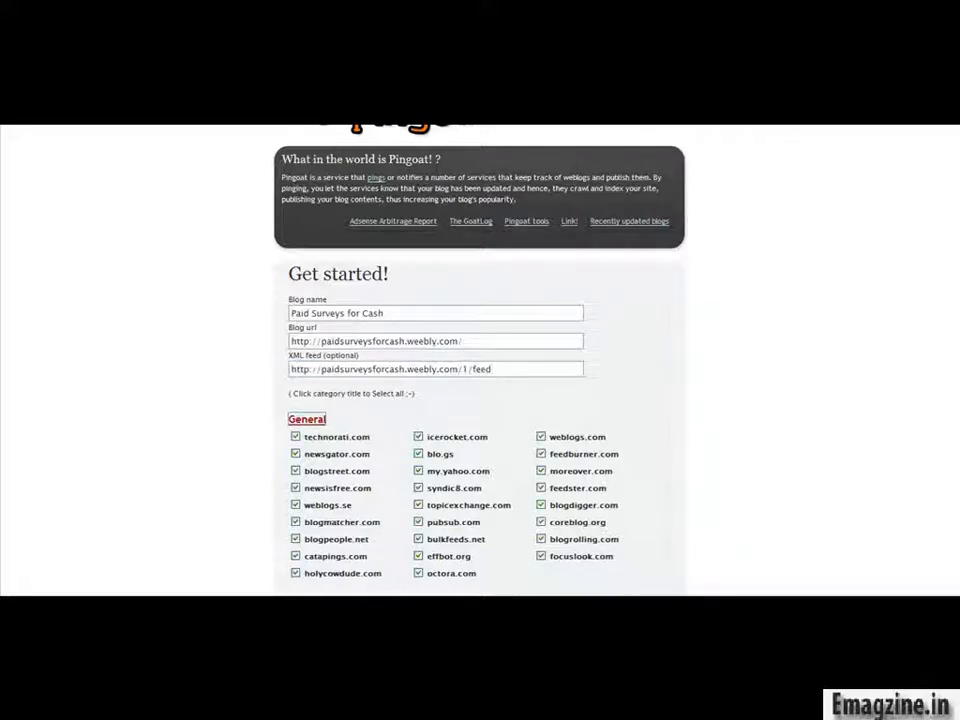
scroll(600, 425, down, 3)
scroll(604, 424, down, 2)
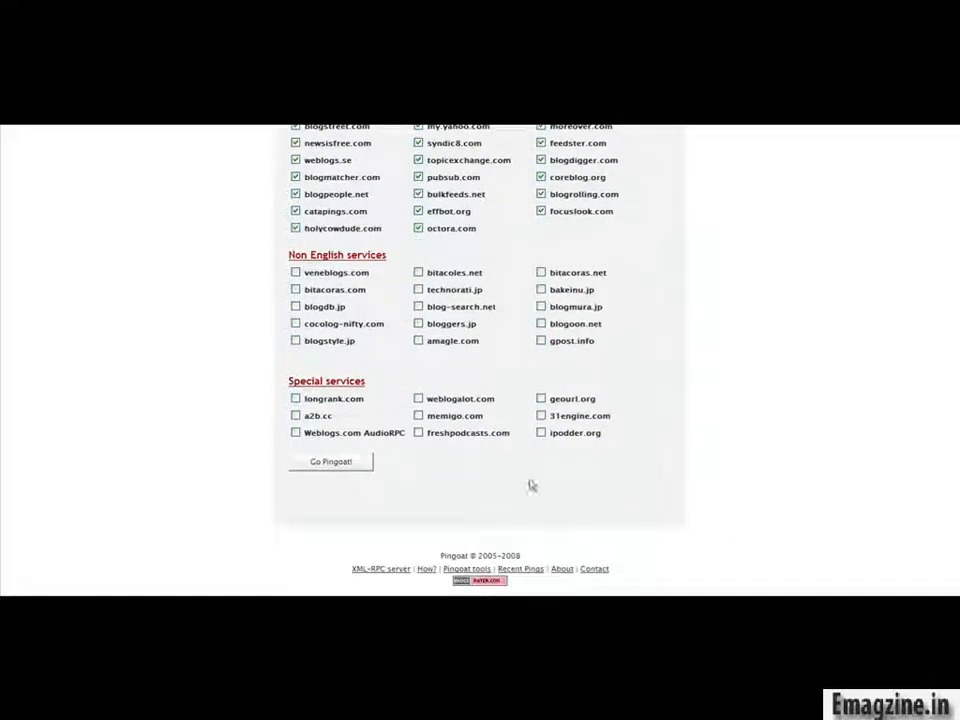
click(347, 470)
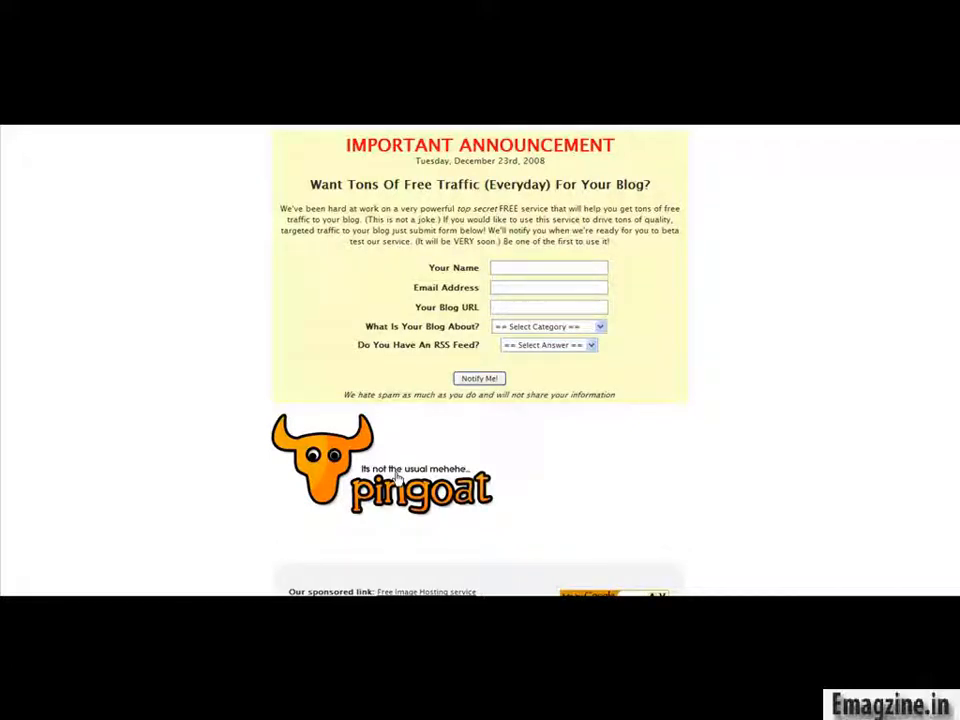
Step: Return to the published Paid Surveys for Cash Blog page to view the article
click(138, 115)
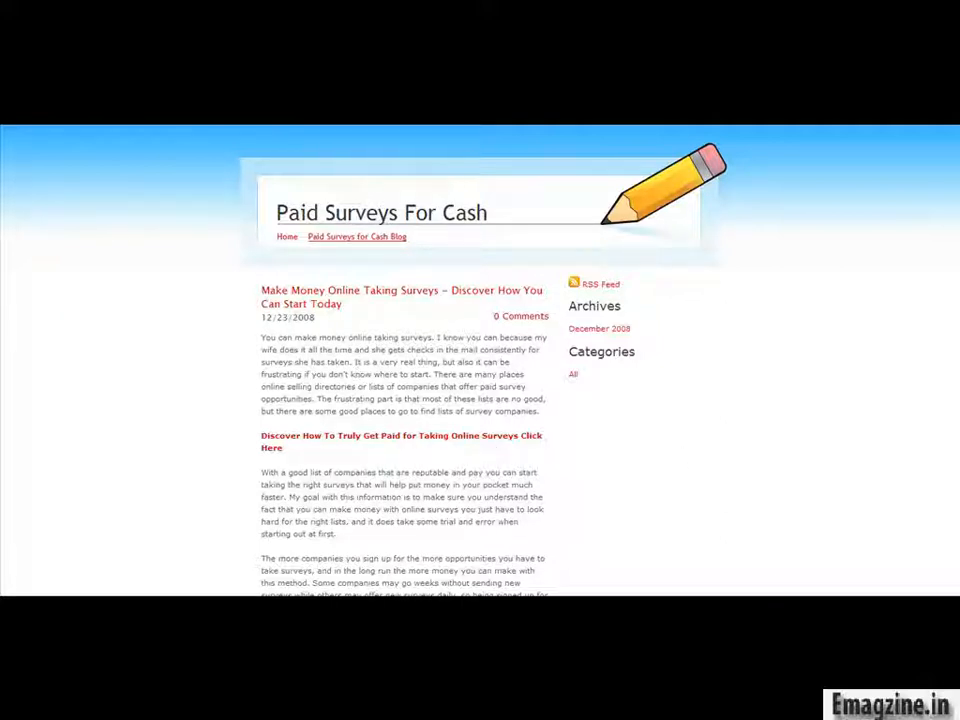
key(F10)
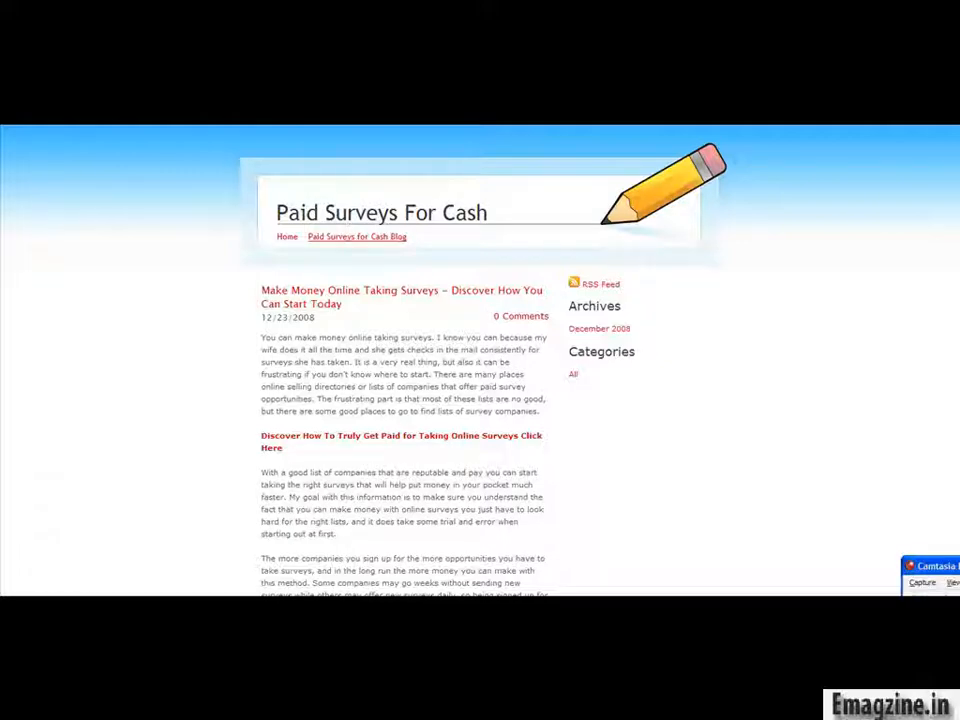